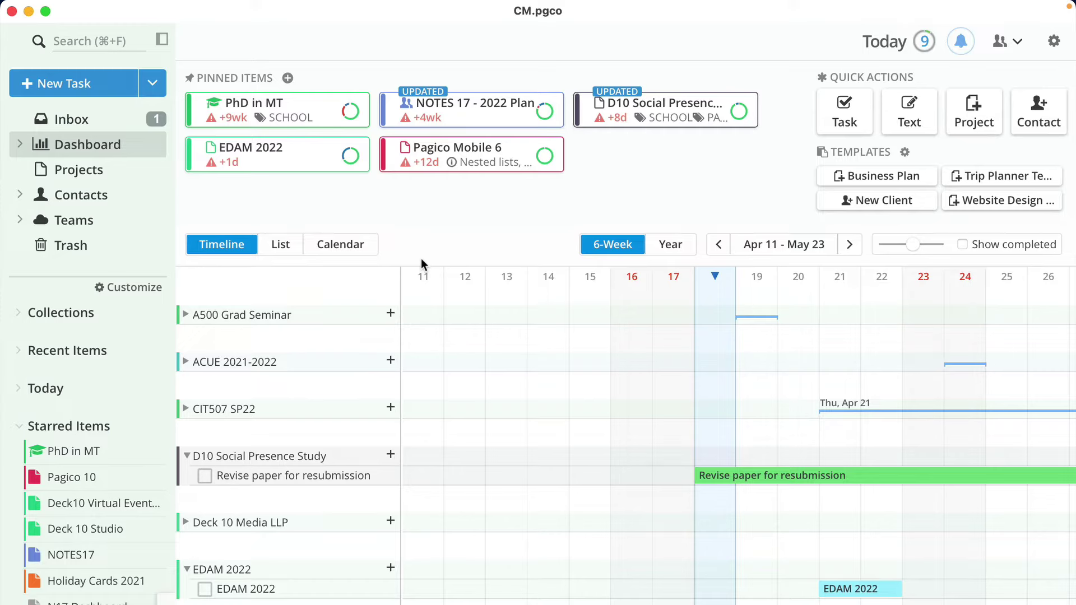
Create a project titled MUS-N531 Research Methods with no template and access for just myself.
click(153, 84)
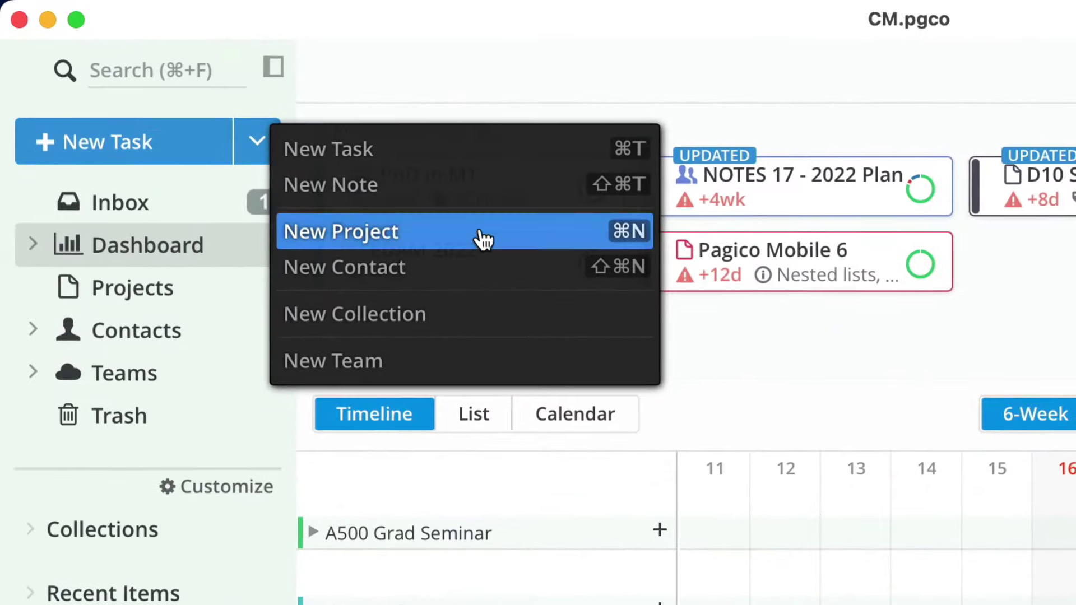
click(284, 140)
text(MUS-N531 Research Methods)
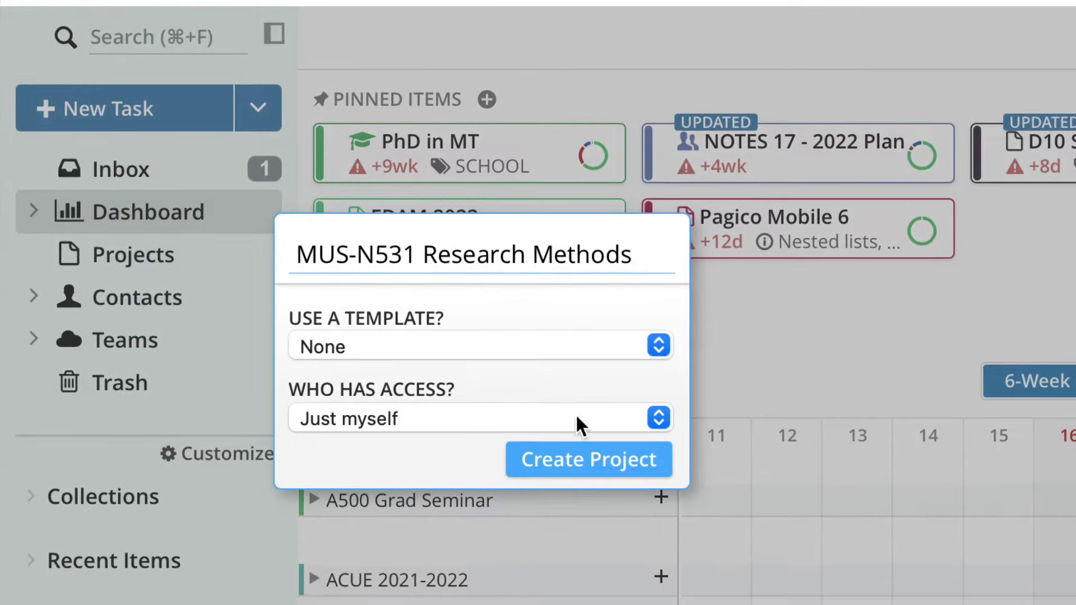
click(594, 468)
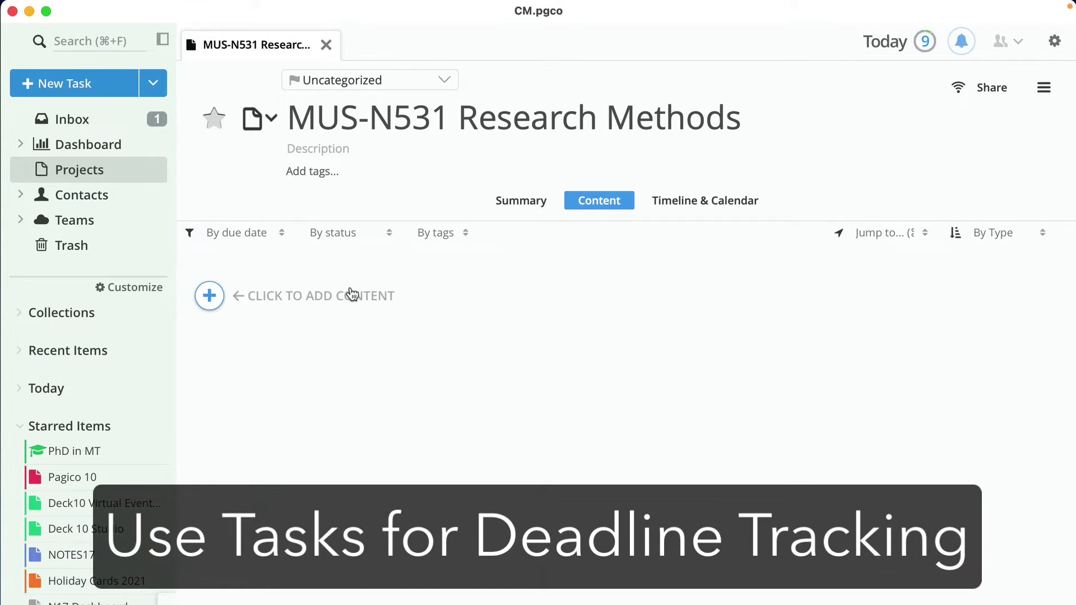
Add a task to the project with the text "Complete assignments every tuesday" so it repeats weekly.
click(209, 296)
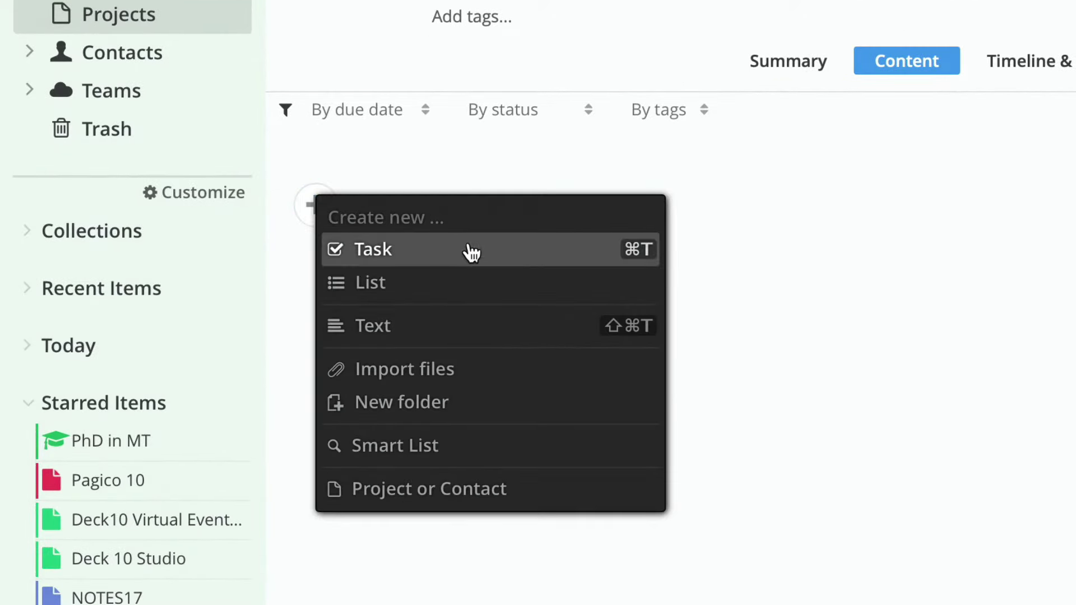
click(475, 262)
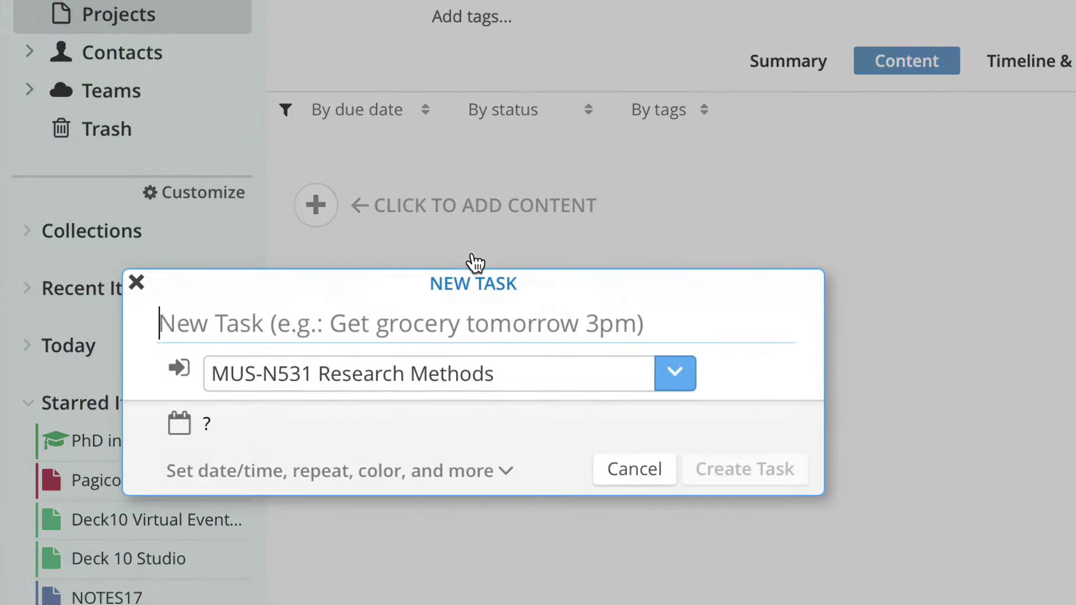
text(Complete assignemnts every tuesday)
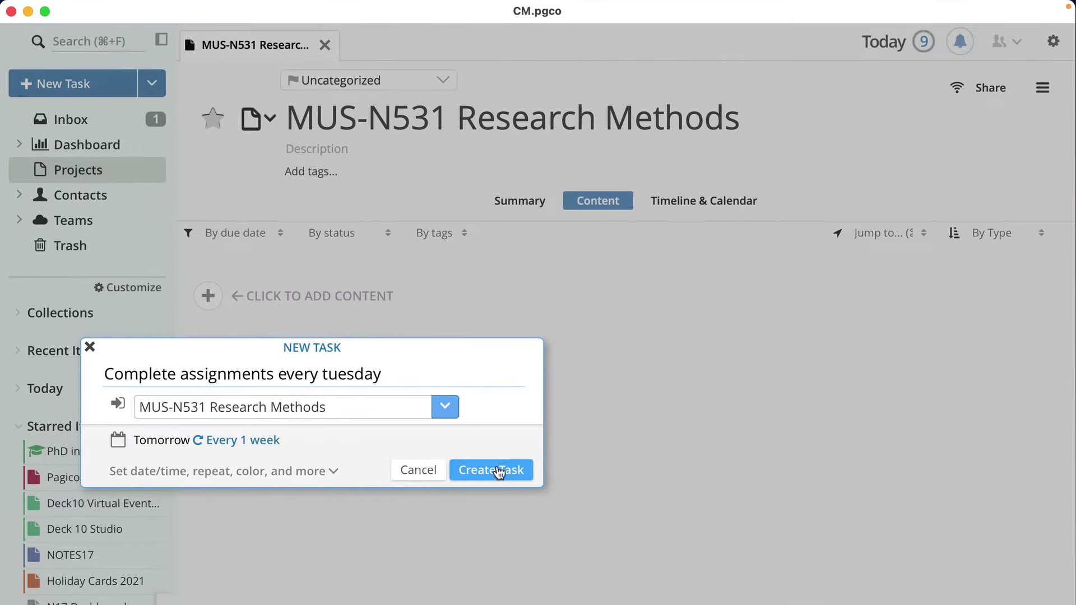
click(498, 472)
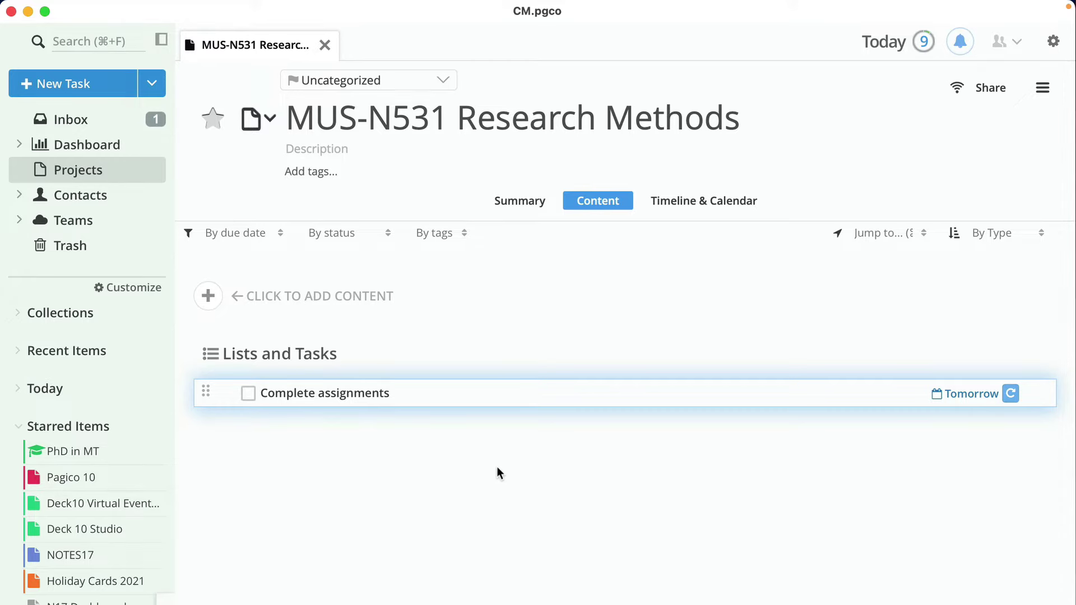
Add the list item "Final project June 1 - 26" beneath the Complete assignments task.
mouse_move(334, 422)
click(290, 419)
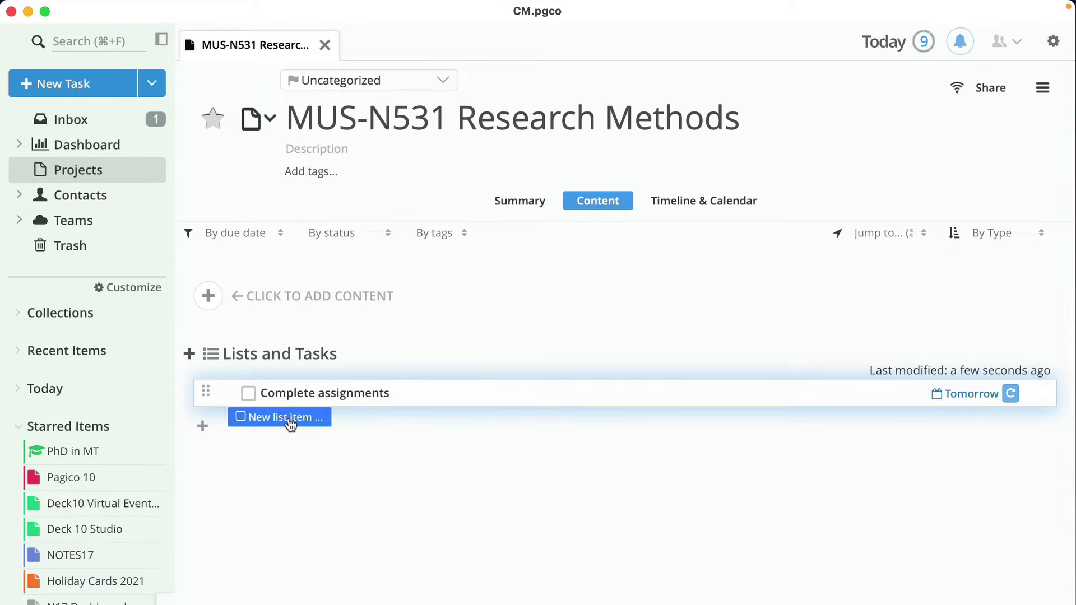
text(Final project June 1 - 26)
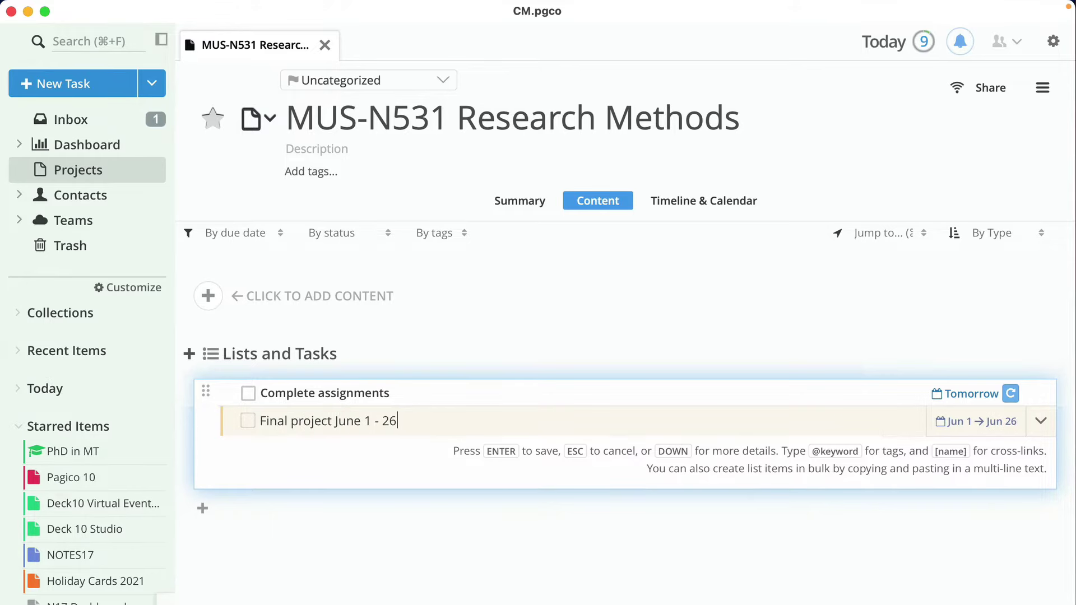
key(Return)
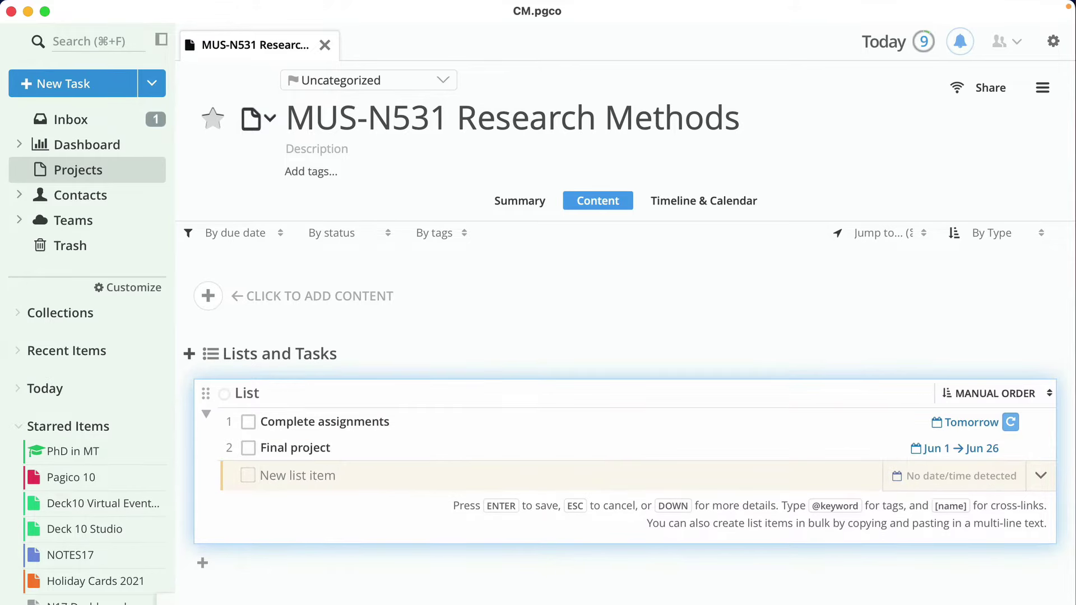
key(Escape)
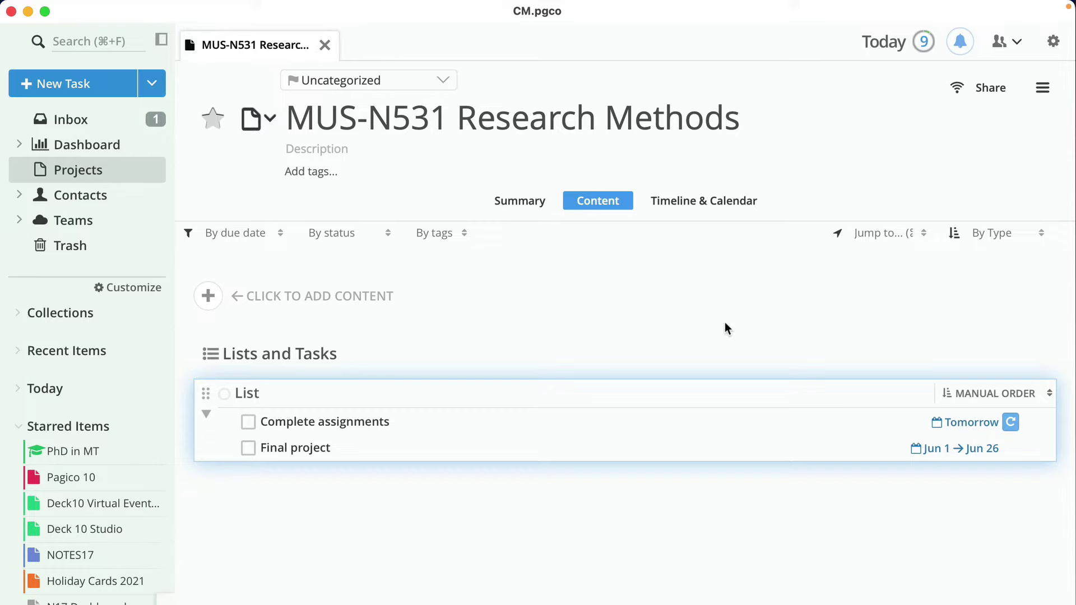
Examine the project's scheduled tasks in the monthly calendar and across the six-week timeline.
click(722, 205)
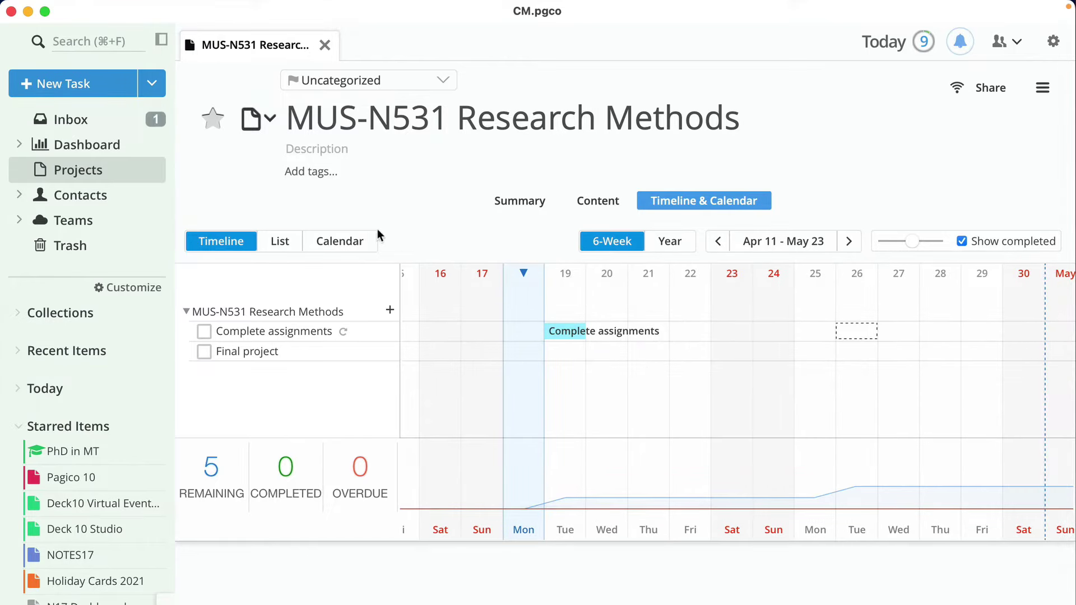
click(338, 239)
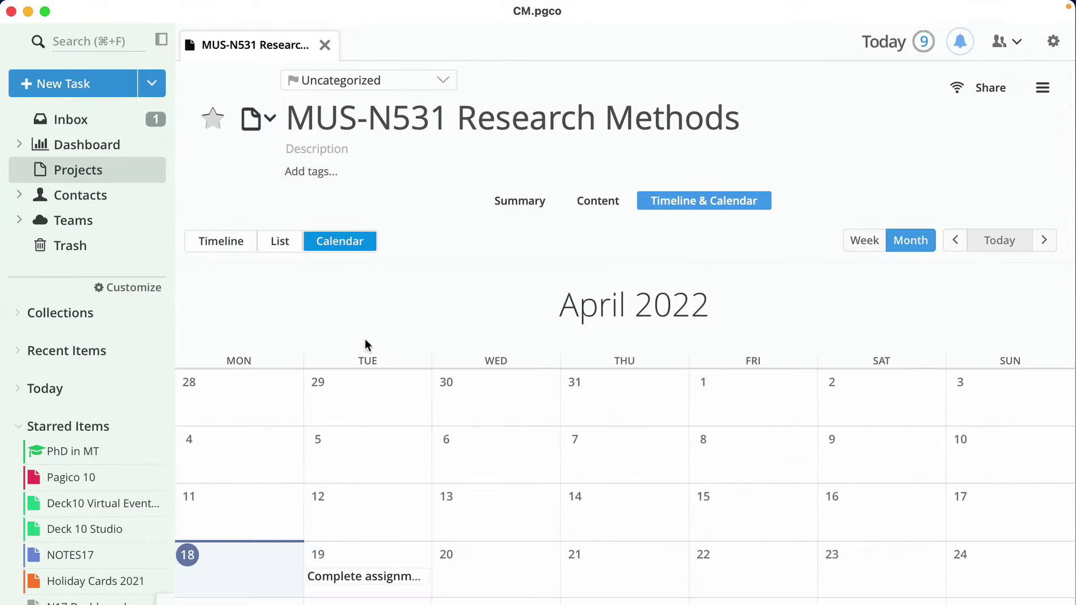
scroll(459, 543, down, 4)
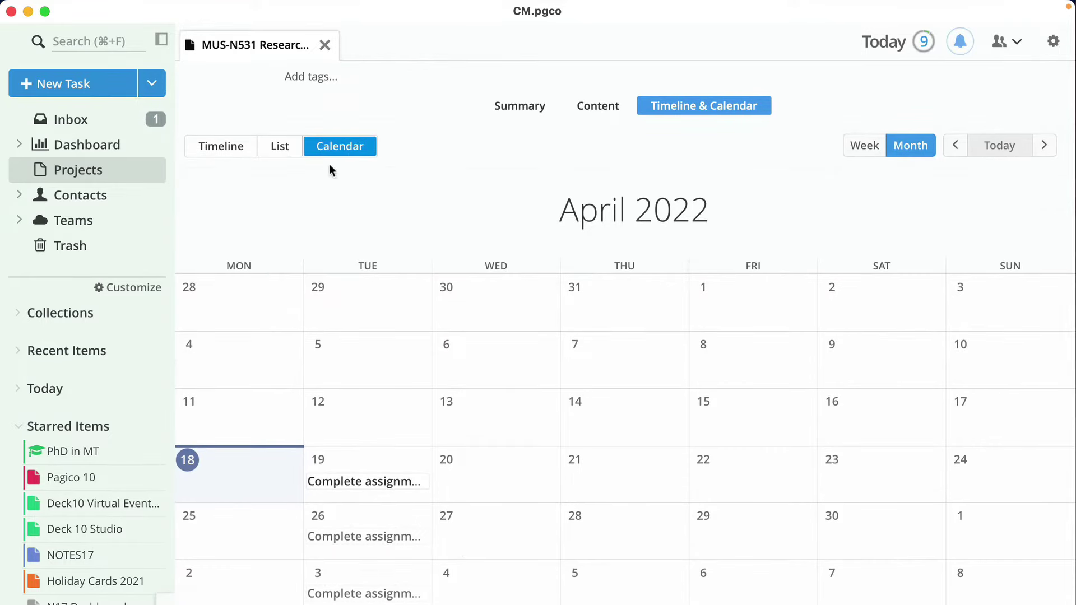
click(225, 146)
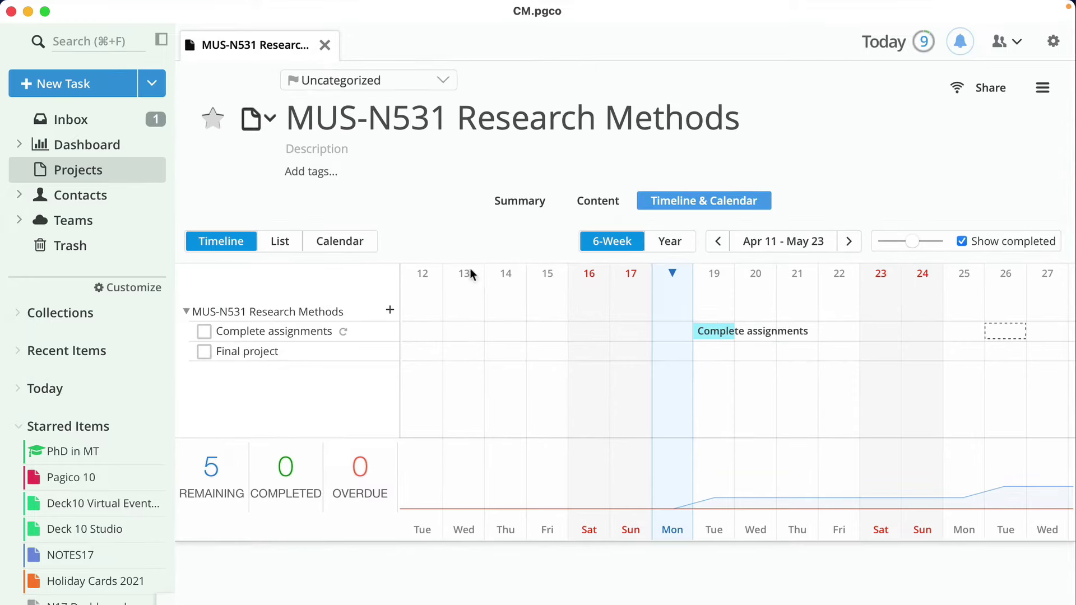
scroll(528, 321, right, 5)
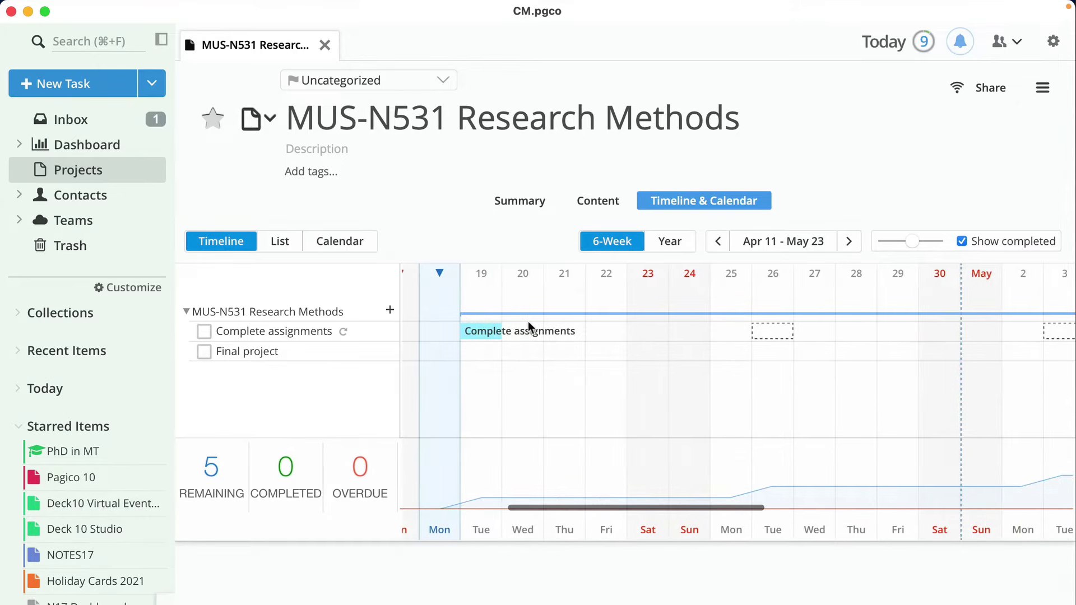
scroll(528, 325, right, 7)
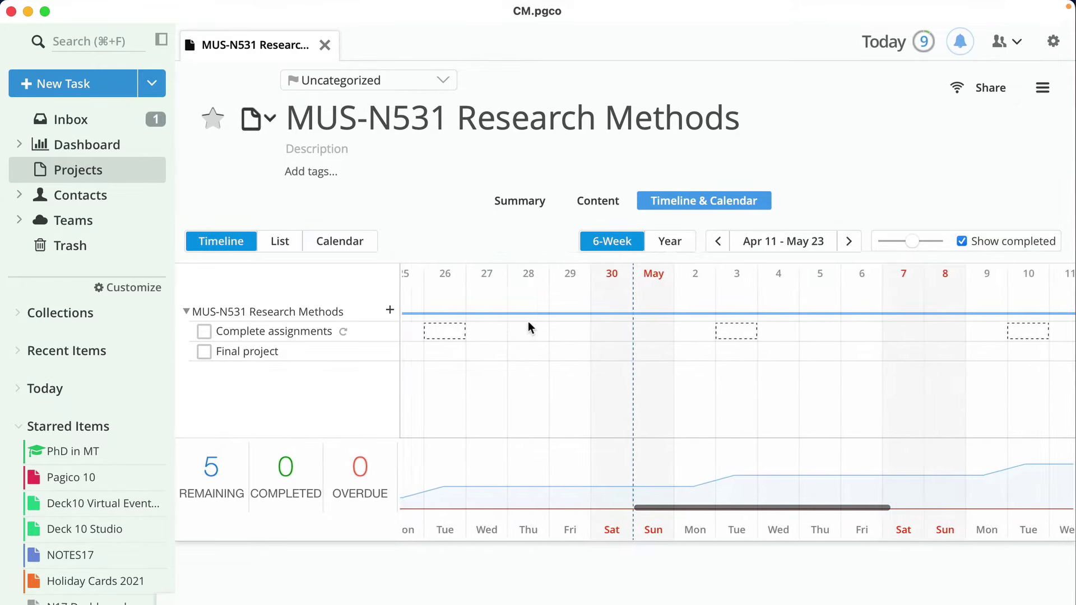
scroll(528, 327, right, 4)
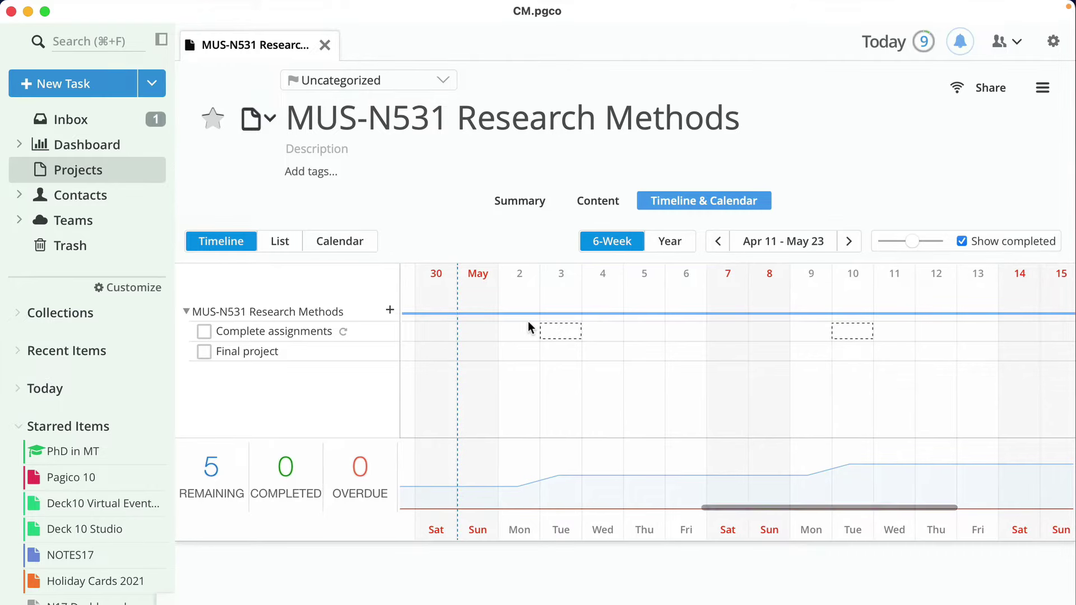
scroll(528, 327, right, 7)
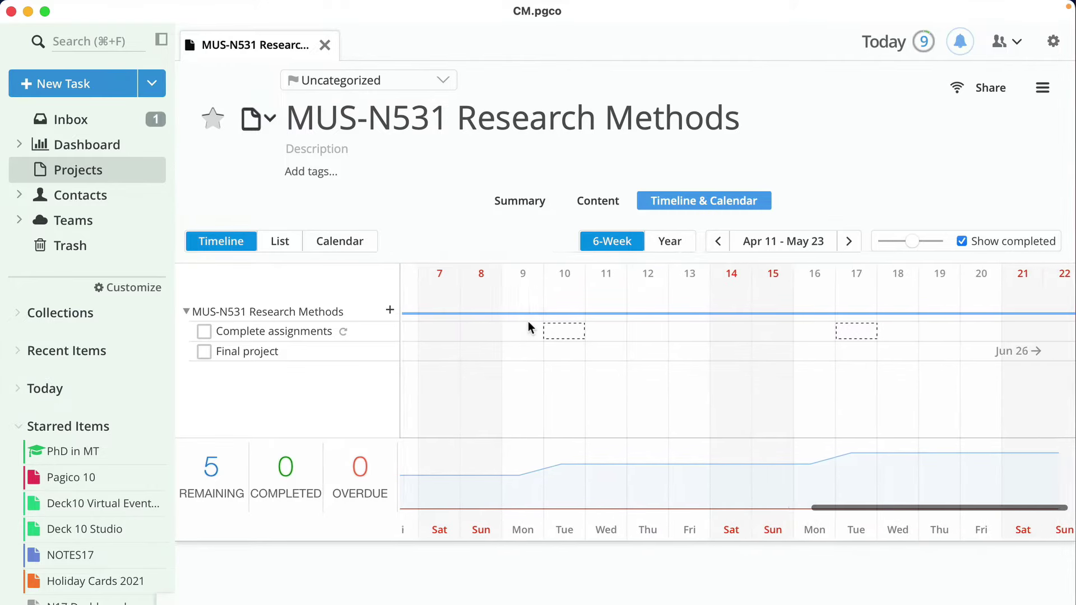
scroll(527, 327, right, 1)
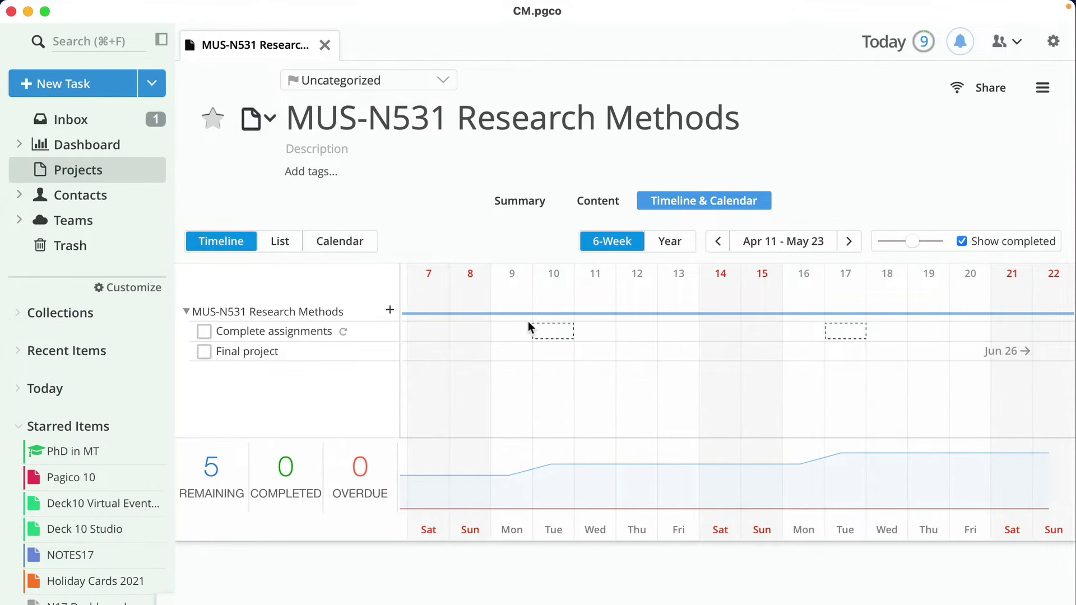
Import MUS-N531 Syllabus.pdf from the N531 folder into the project's content.
click(589, 202)
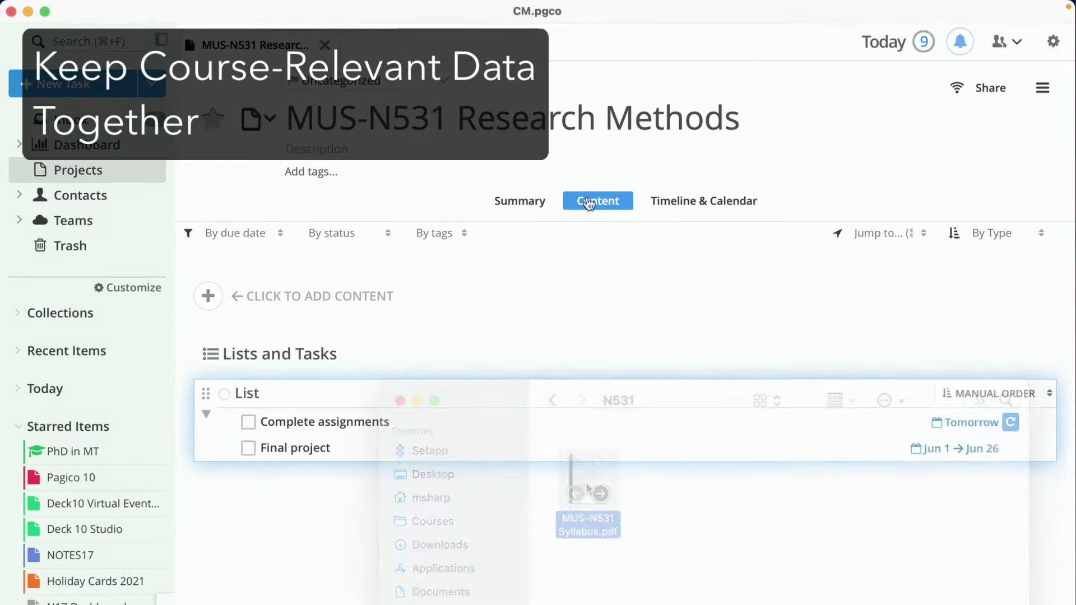
drag(588, 476, 526, 316)
click(648, 352)
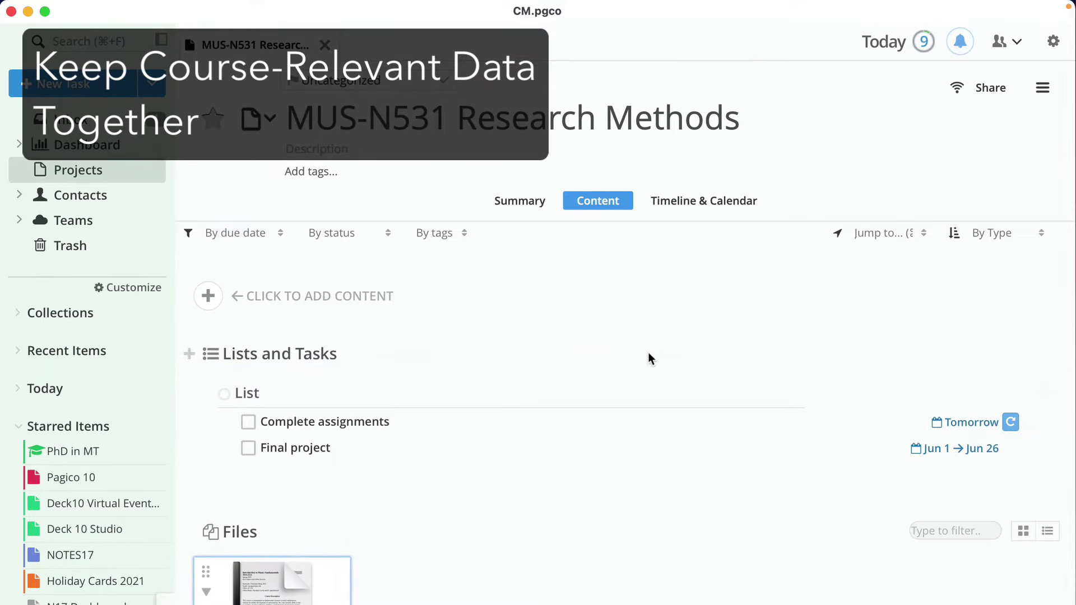
Look over the imported syllabus file and open the options for adding more content to the project.
scroll(654, 355, down, 3)
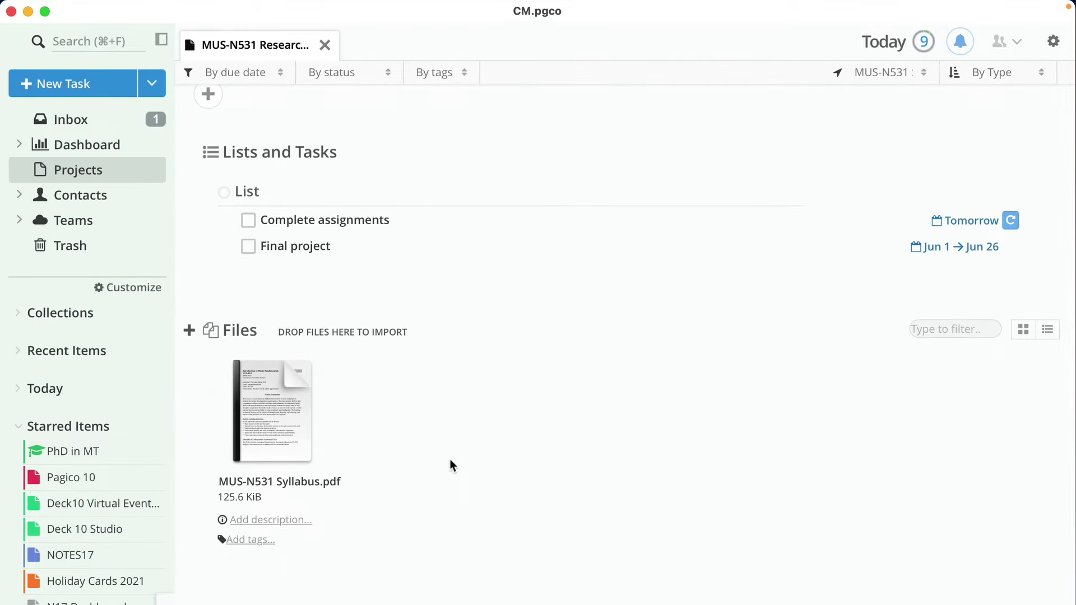
scroll(452, 465, up, 2)
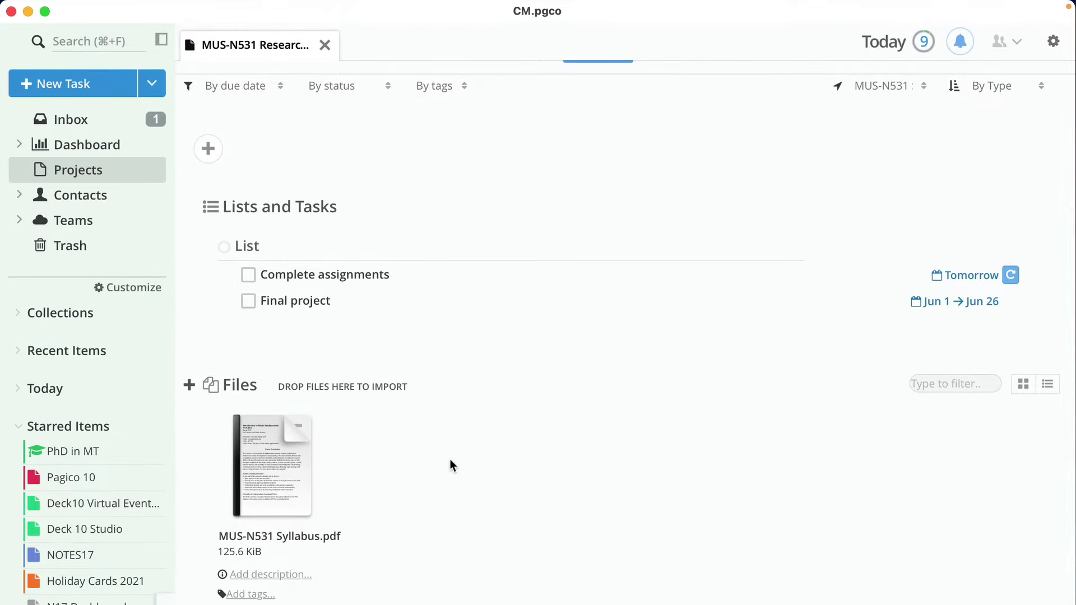
click(210, 156)
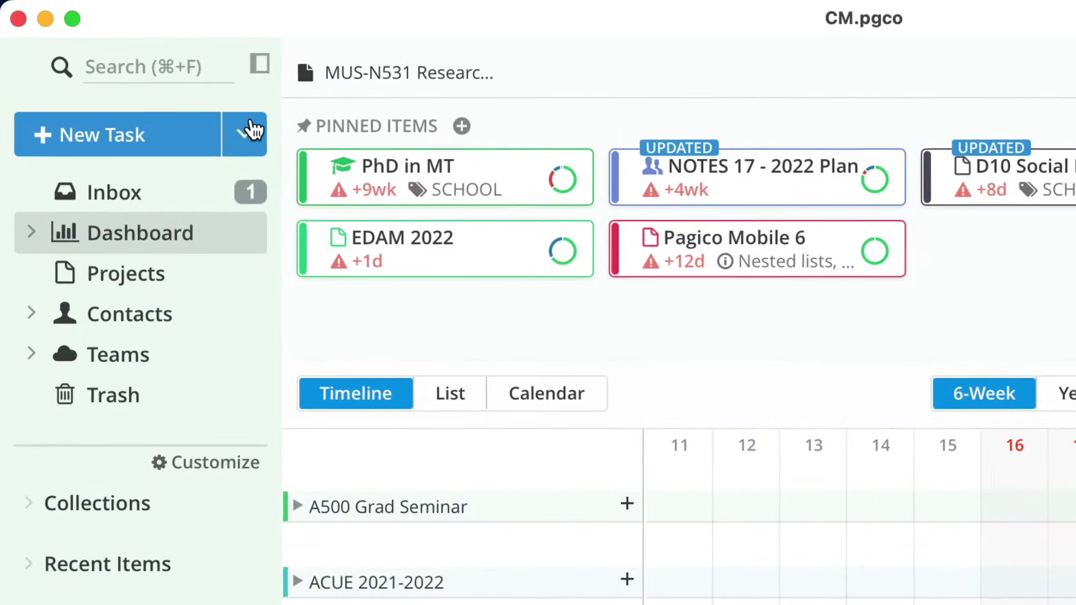
Create a project titled Web Conference & User Presence Study and assign it to the Research.Planning category.
click(251, 130)
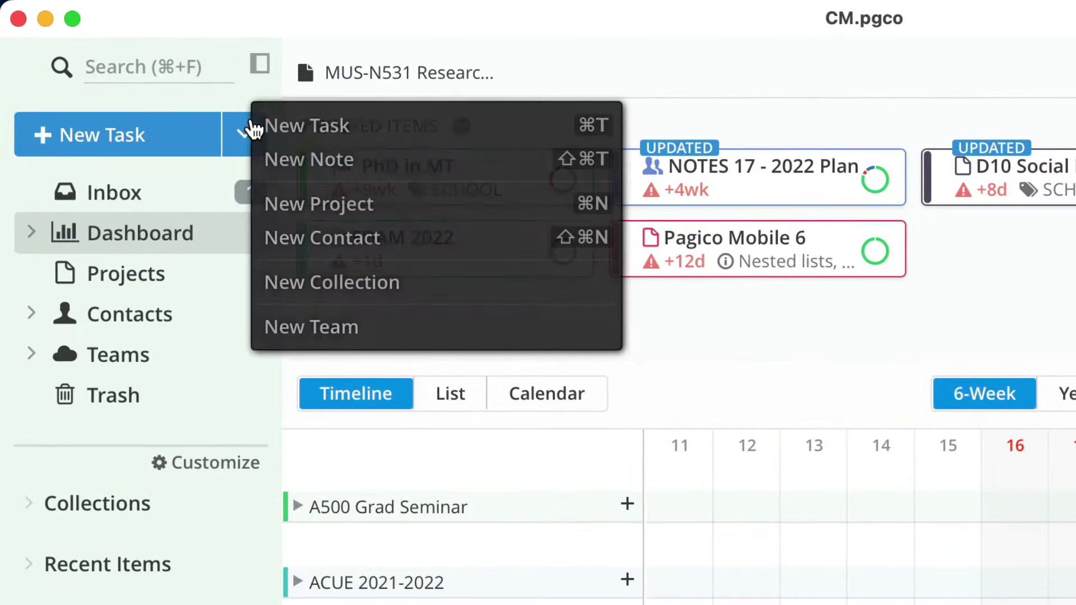
click(386, 207)
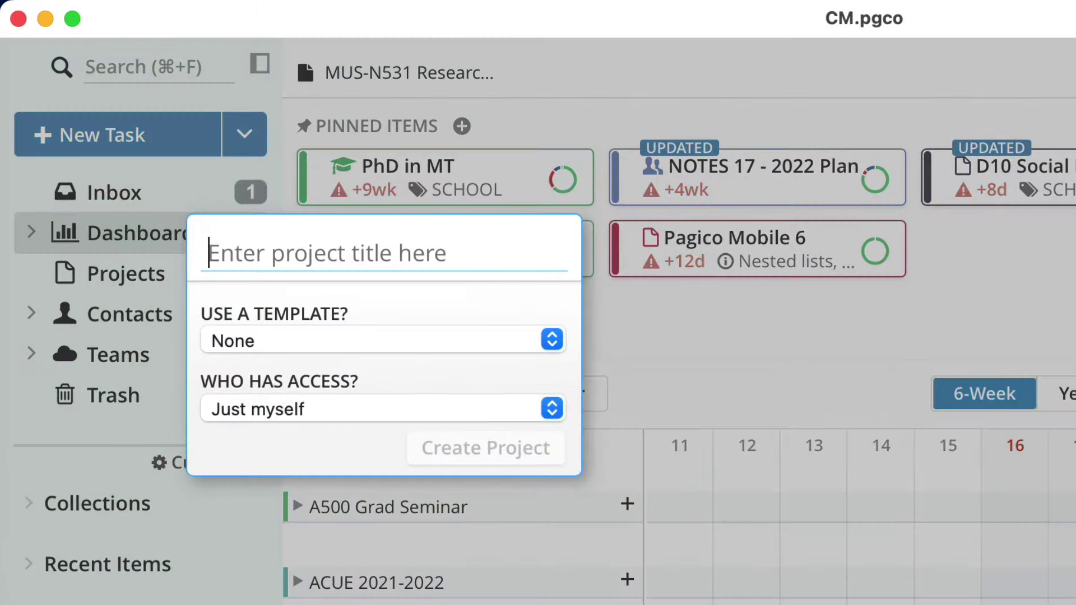
key(super+v)
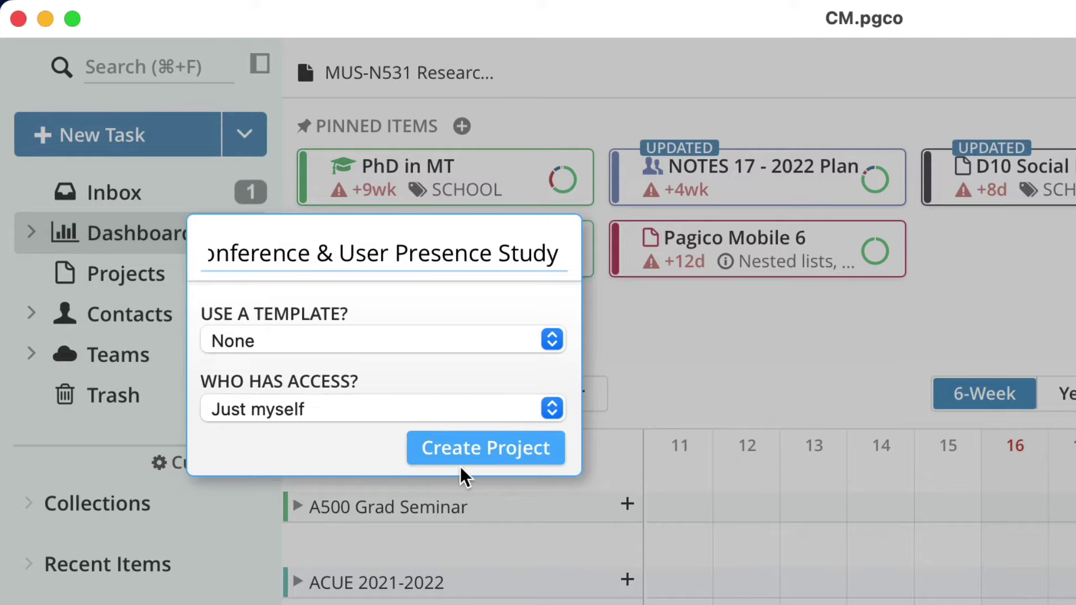
click(476, 452)
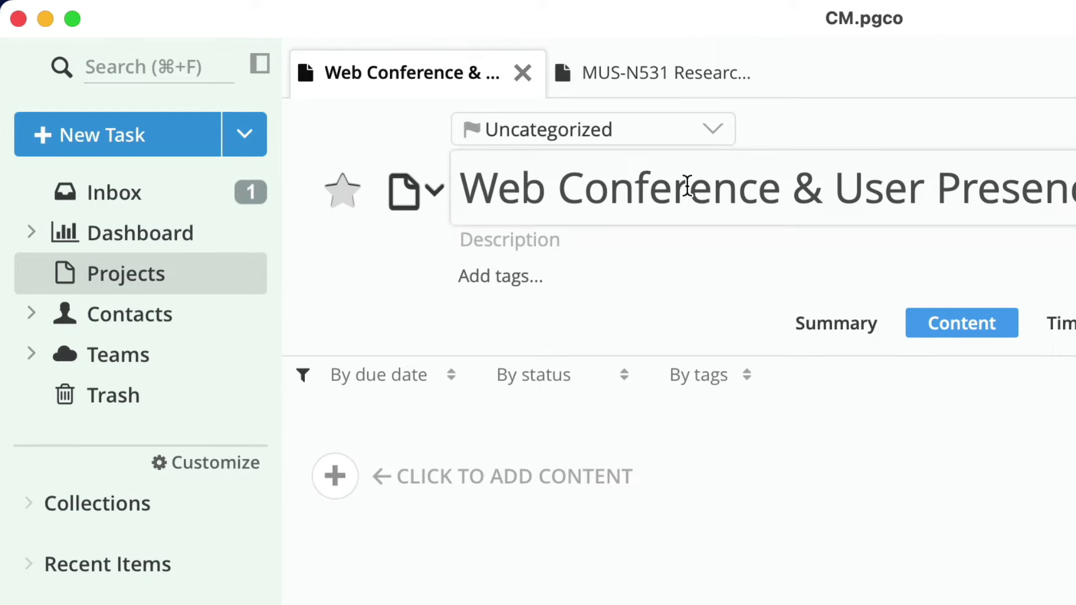
click(719, 132)
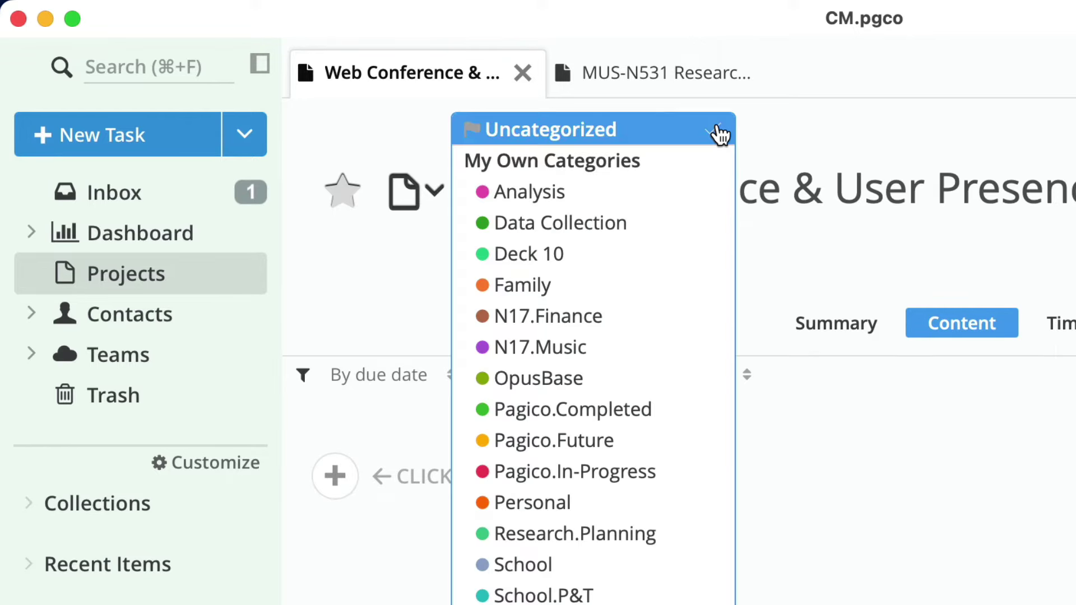
click(661, 546)
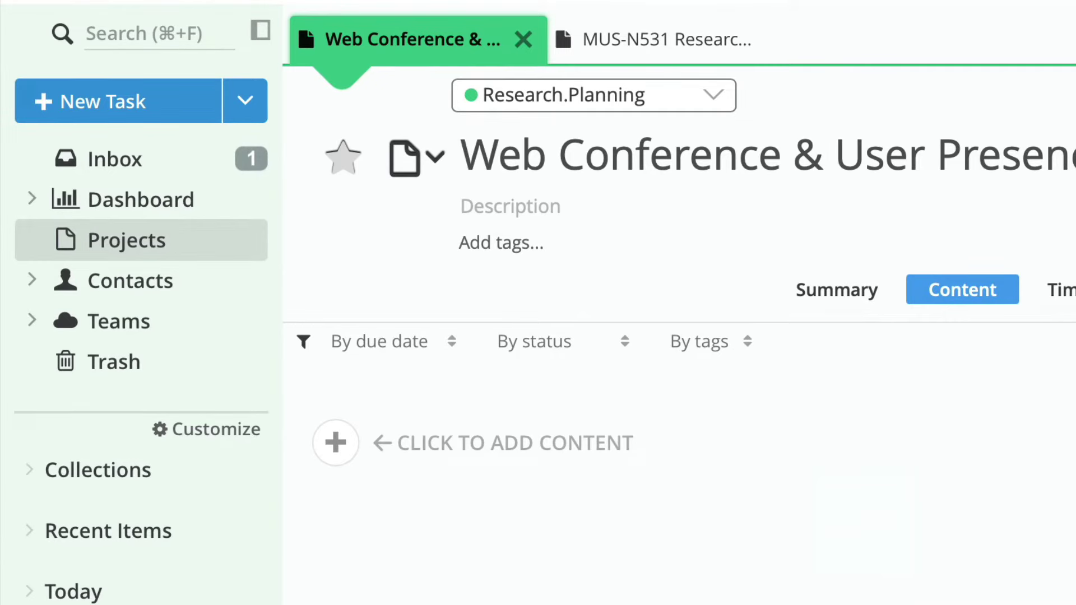
Add a list named Timeline to the Web Conference & User Presence Study project.
click(334, 443)
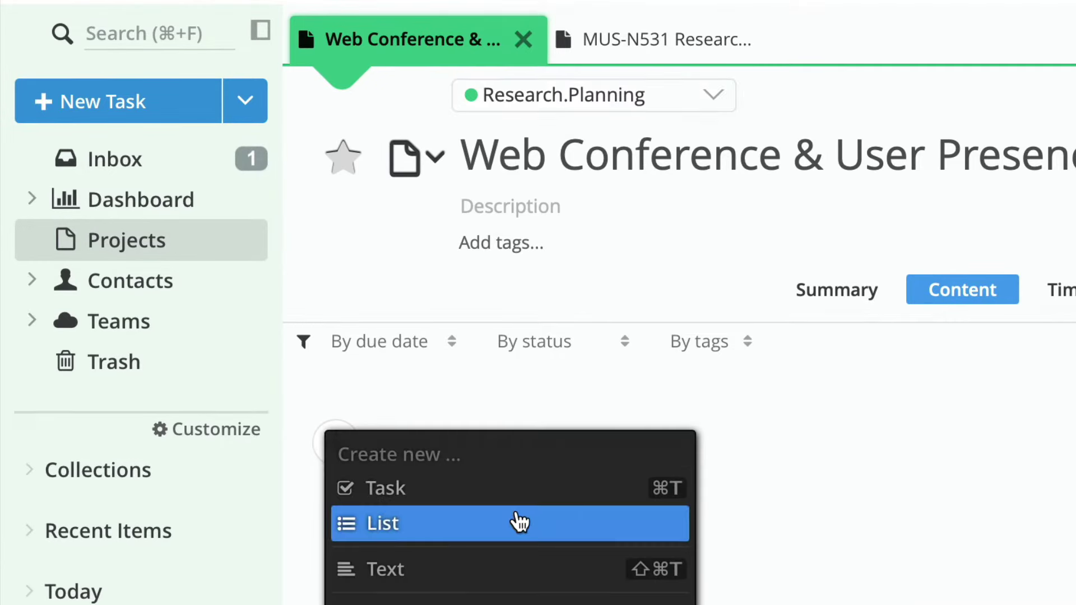
click(520, 523)
text(Tim)
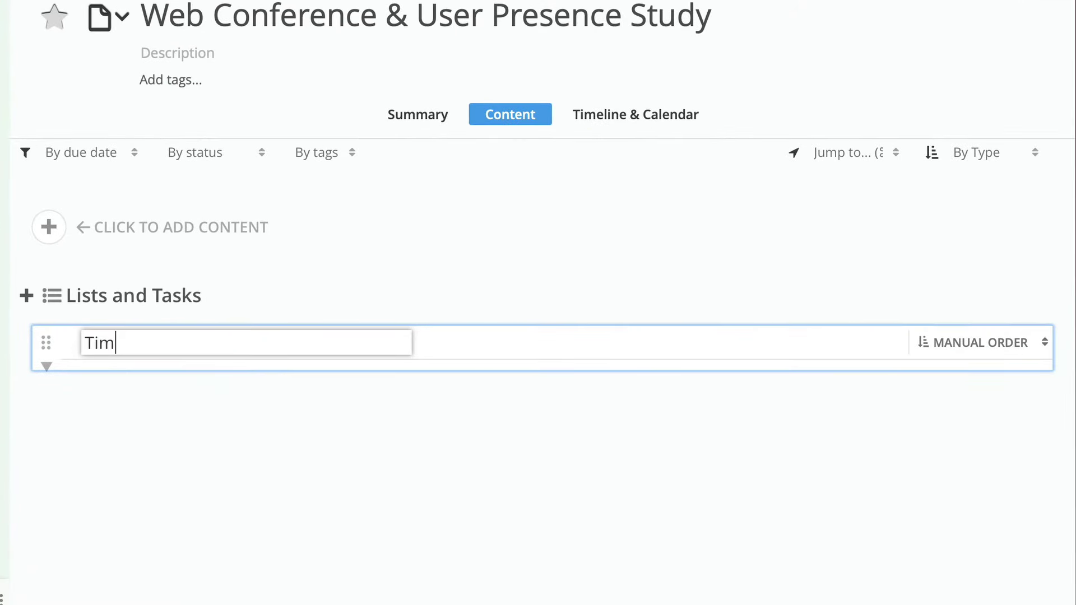
text(eline)
key(Return)
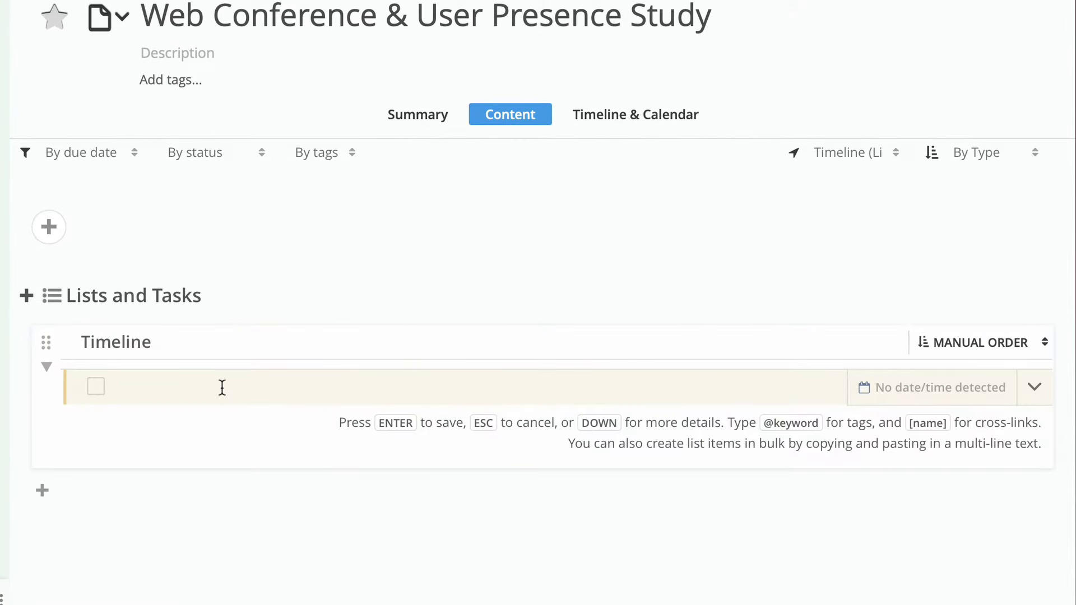
Add dated tasks to the Timeline list: Initial Planning May 1 - 10, IRB application May 10 - 15, Data Collection May 20 - 30.
text(Initial Planning May 1 - 10)
key(Return)
text(IRB application )
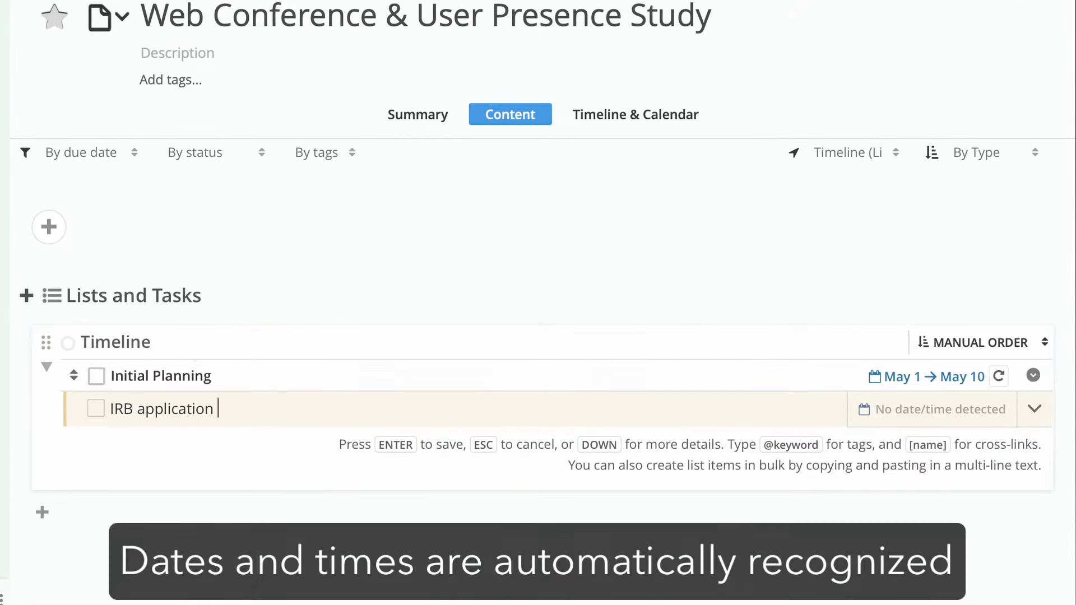
text(May 10 - 15)
key(Return)
text(Data Collection May 20 - 30)
key(Return)
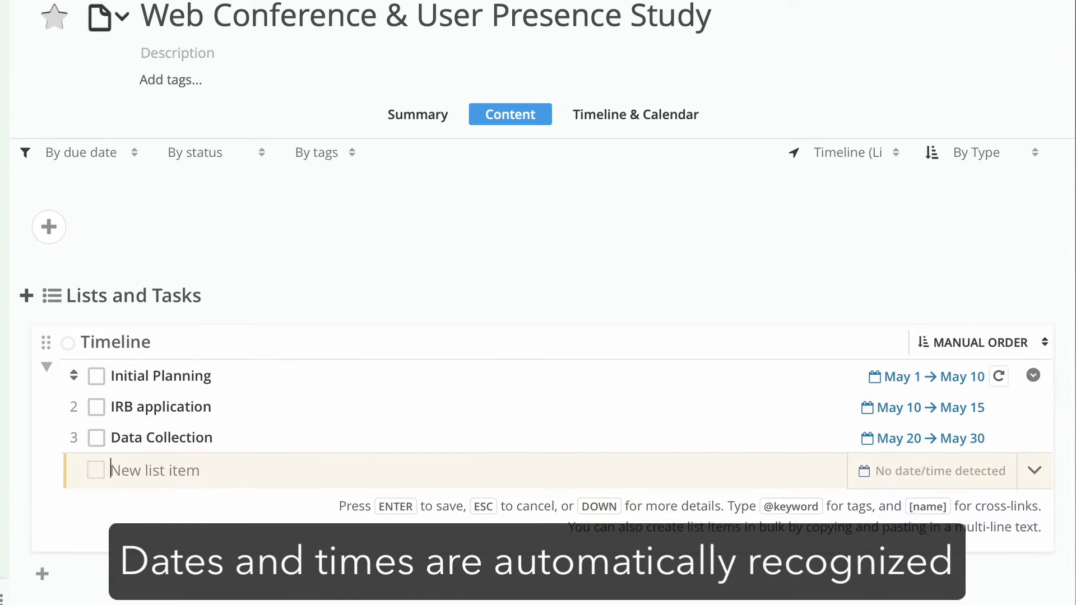
Add Analysis June 1 - June 15, Writing & revision June 16 - 30, and Submission due July 15 to the Timeline list.
text(Analysis June 1 - June 15)
key(Return)
text(W)
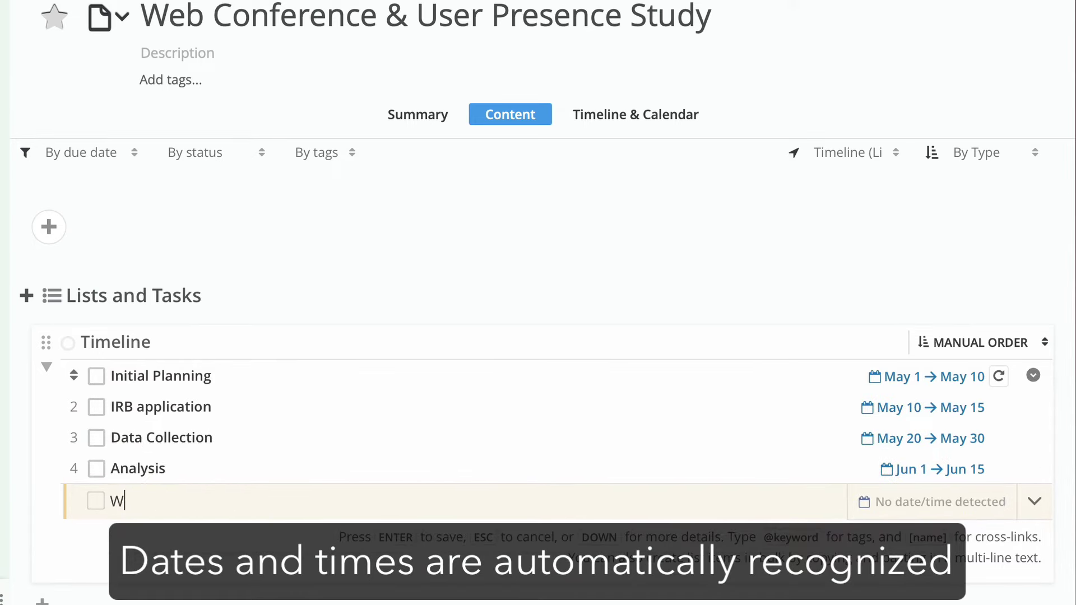
text(riting & revision June 16 - 30)
key(Return)
text(Submission due )
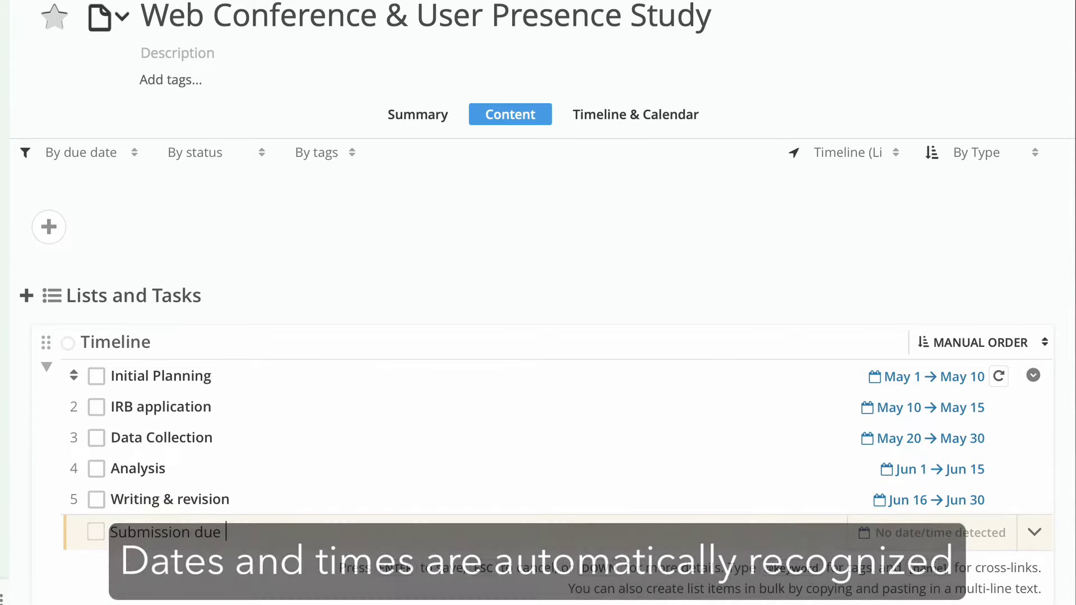
text(July 15)
key(Return)
click(540, 287)
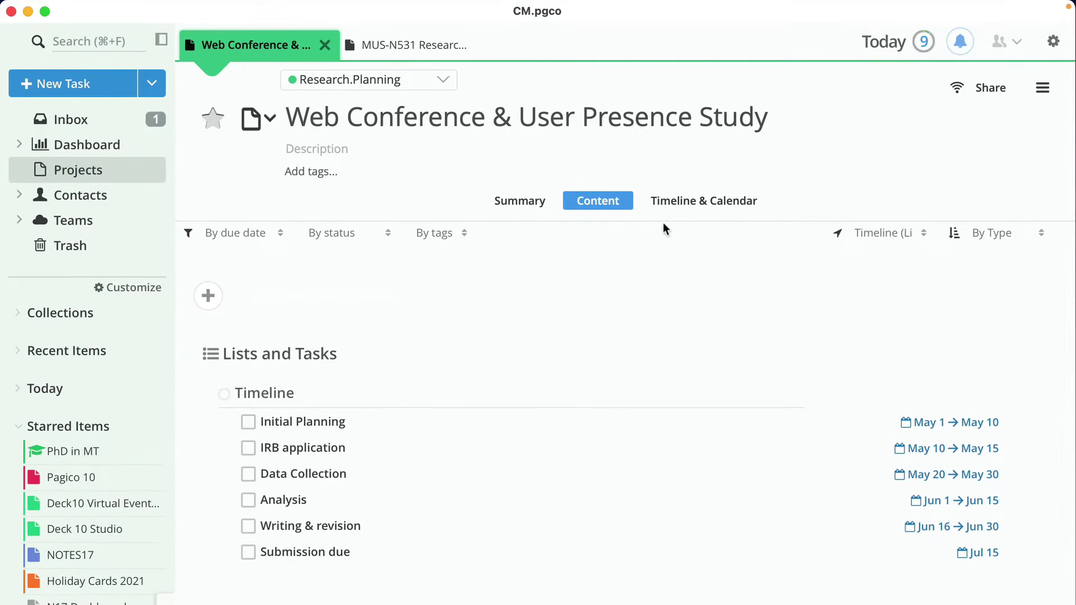
Reschedule the Data Collection task on the project's timeline chart so it runs from May 16 to May 26.
click(682, 205)
scroll(659, 588, right, 10)
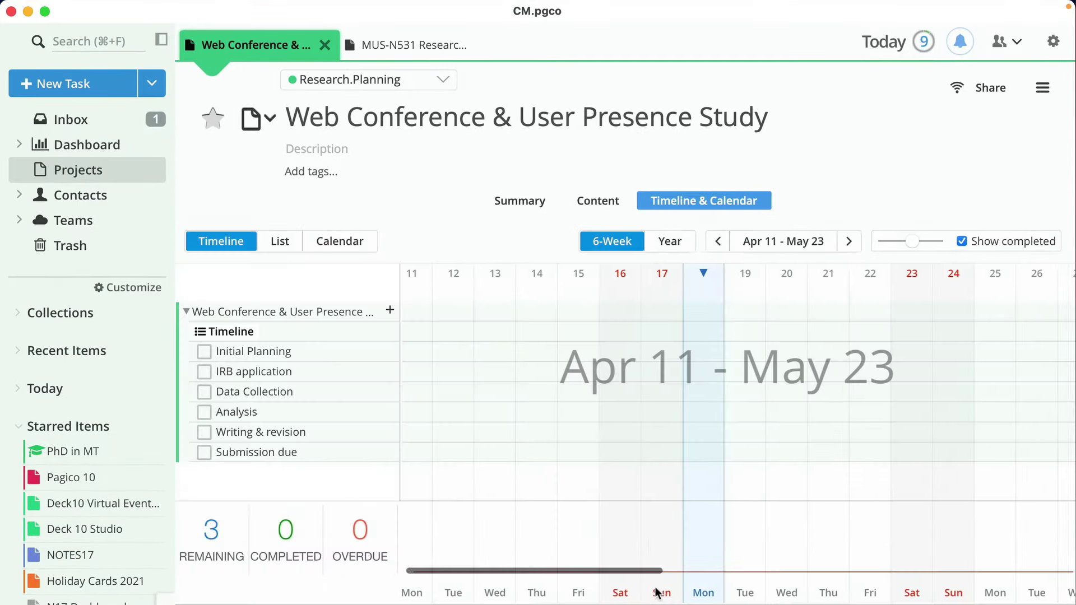
scroll(674, 521, right, 10)
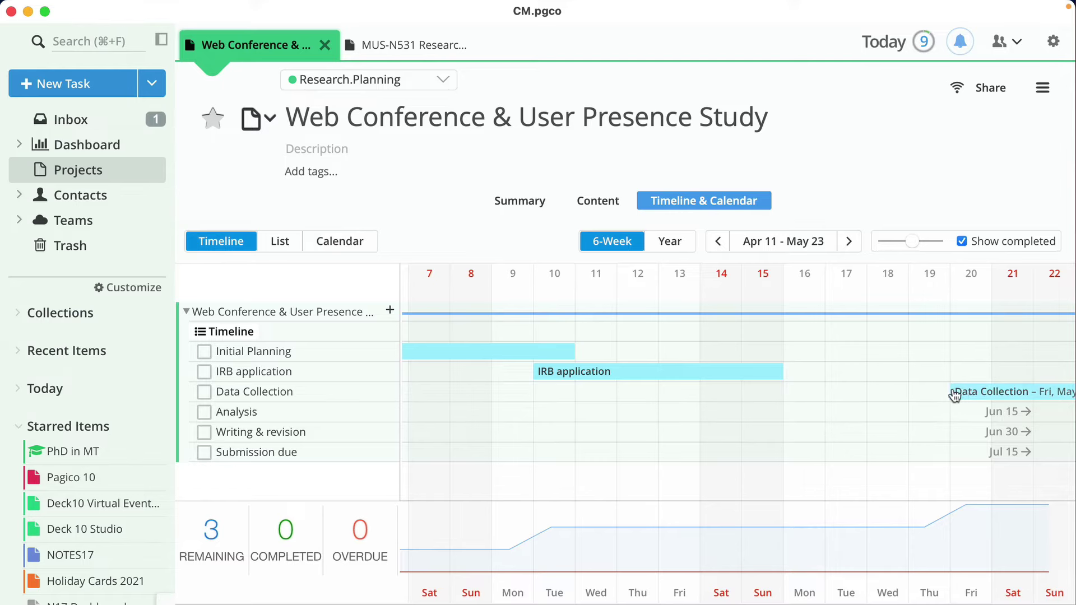
drag(954, 396, 795, 402)
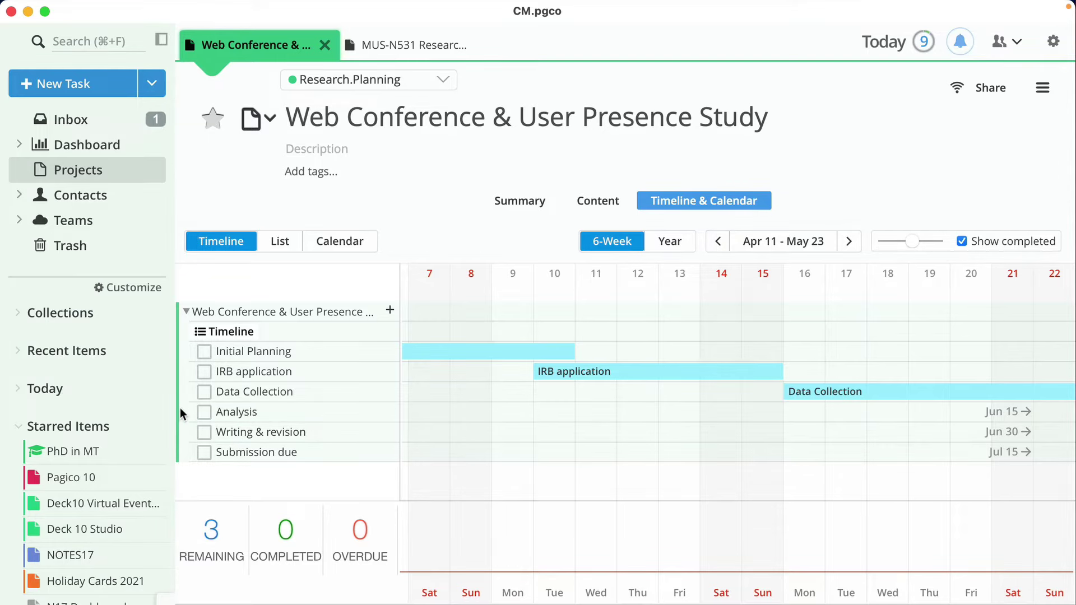
Import Proposal.md, Sample Paper.pdf and Paper Draft.docx from the N531 folder into the project's content.
click(598, 200)
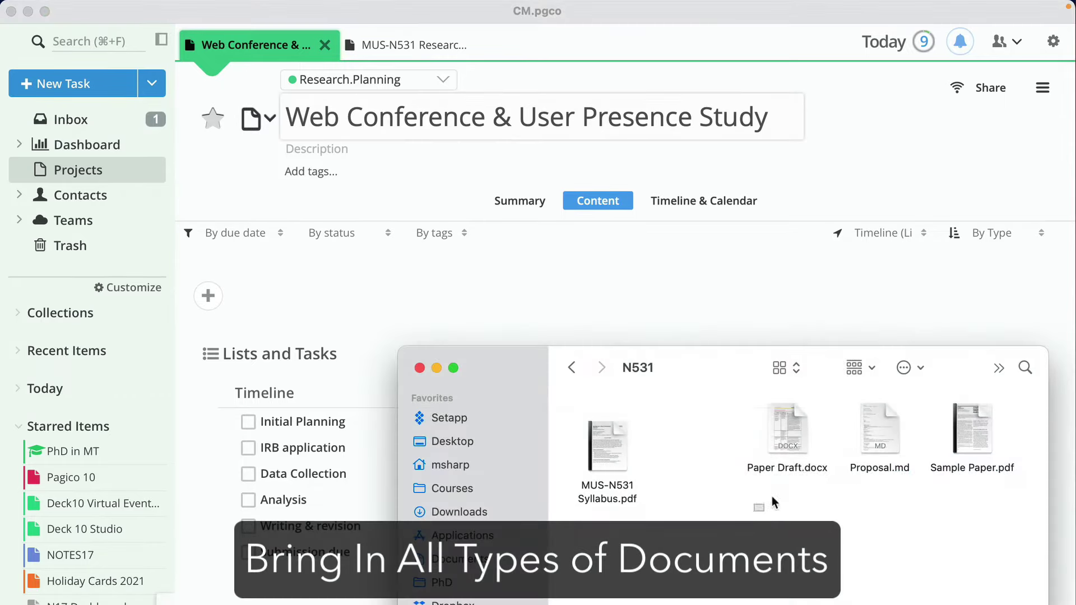
drag(755, 509, 1042, 427)
drag(782, 430, 722, 299)
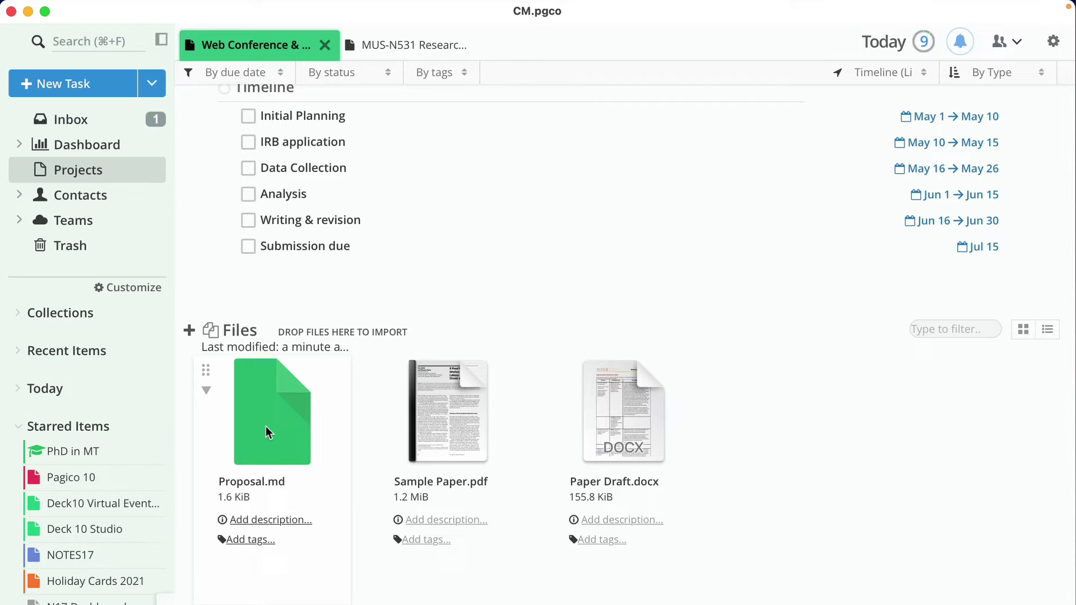
Add the description "Check out the structure" to the Sample Paper.pdf file.
click(440, 521)
text(Check out the structure)
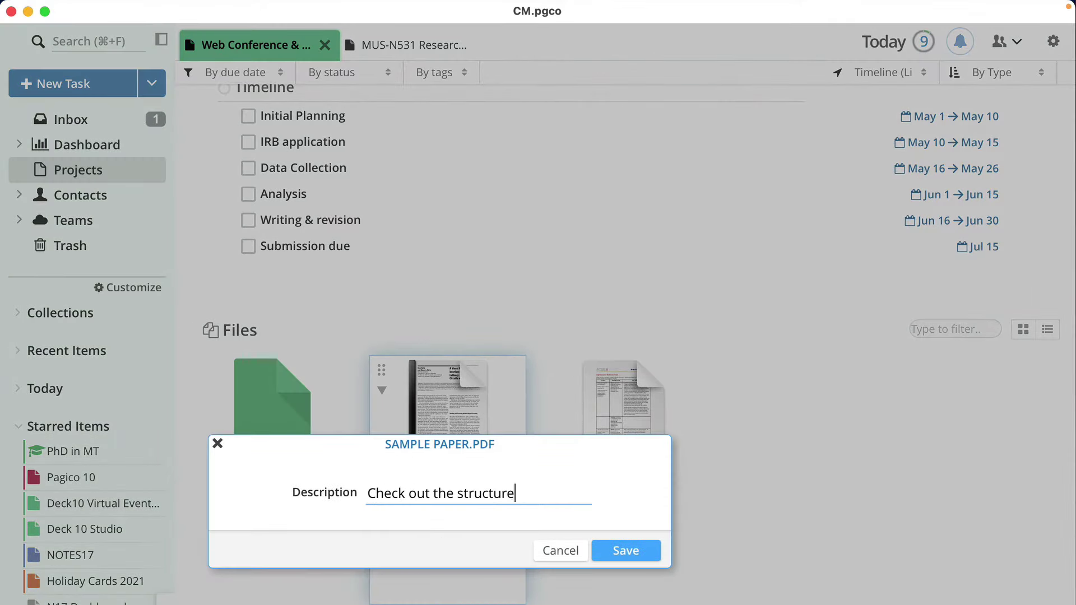
key(Return)
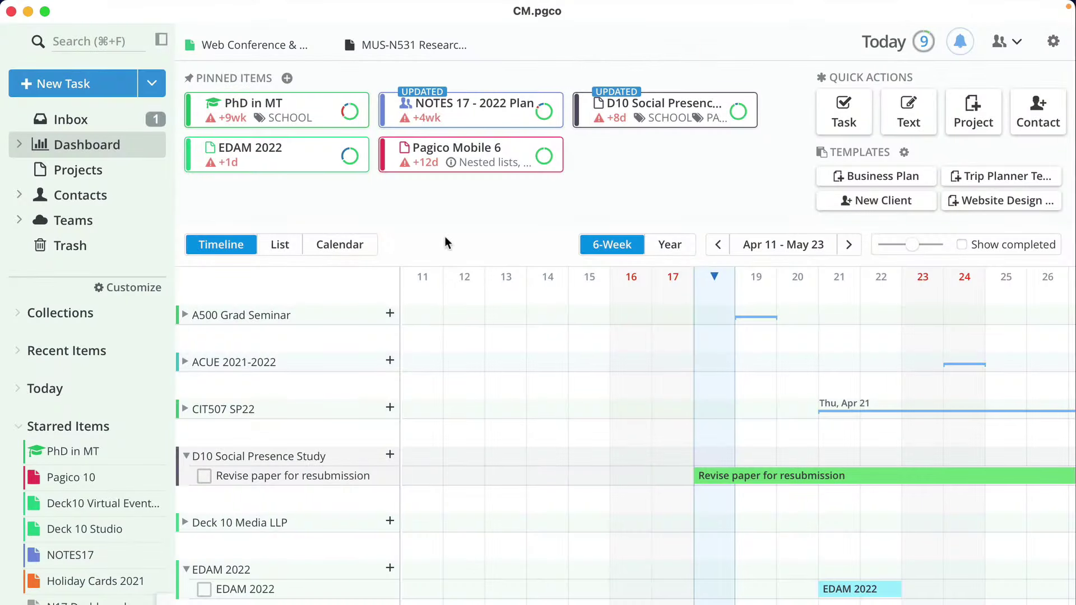
Open the Web Conference & User Presence Study project from the dashboard timeline, pin it to the dashboard, and return there.
scroll(445, 236, down, 2)
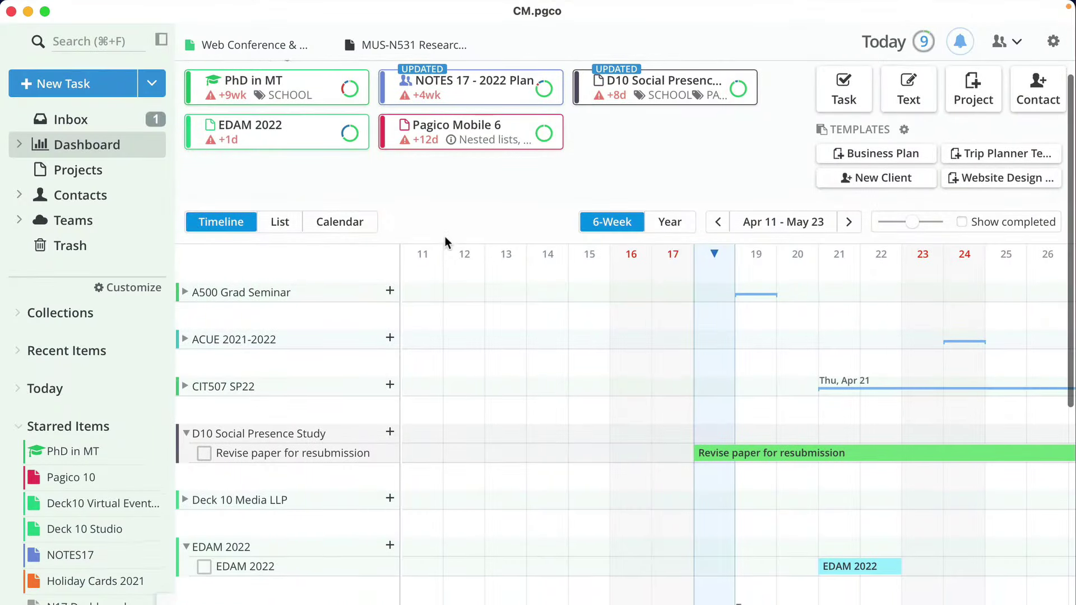
scroll(444, 237, down, 6)
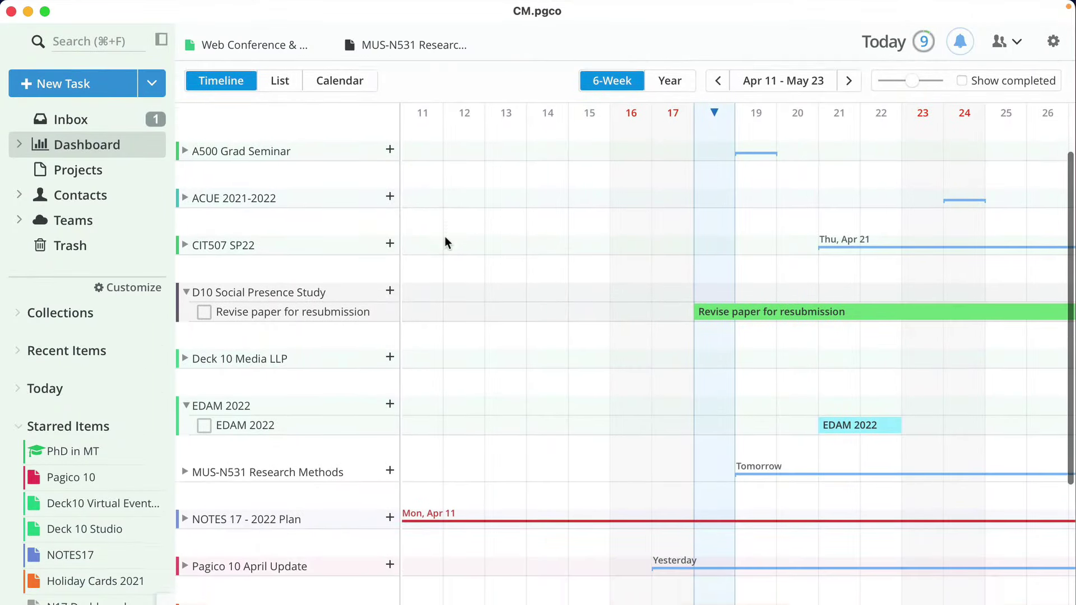
scroll(445, 237, down, 6)
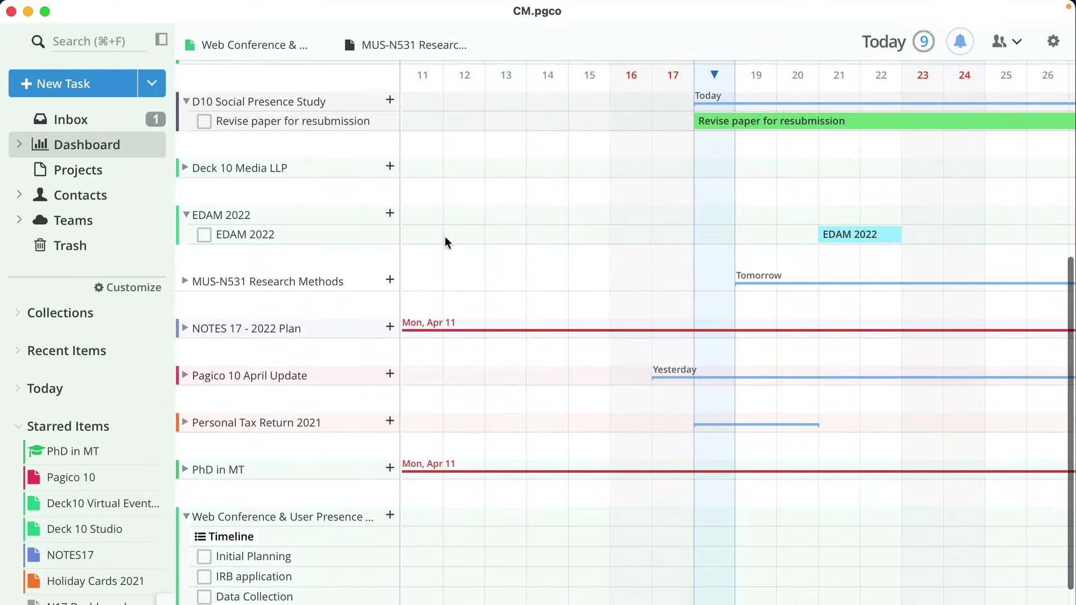
scroll(445, 237, down, 3)
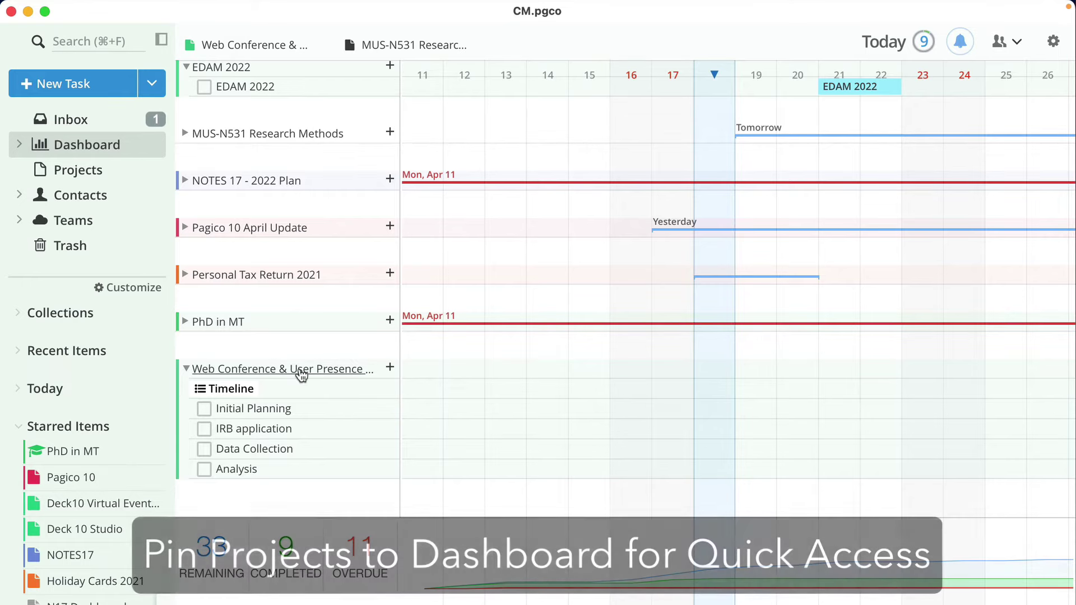
click(298, 370)
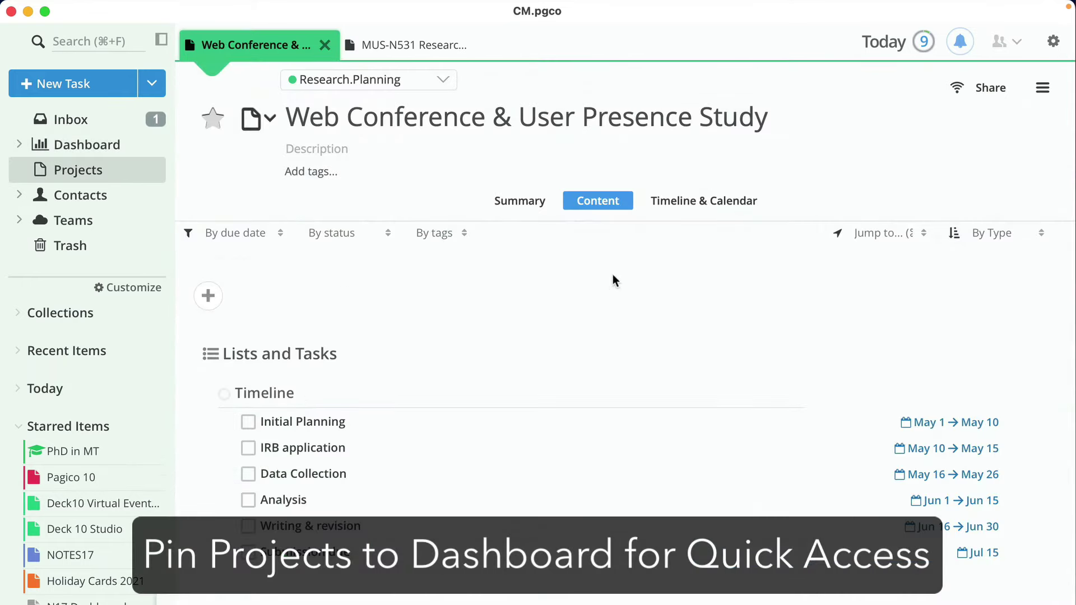
click(1035, 92)
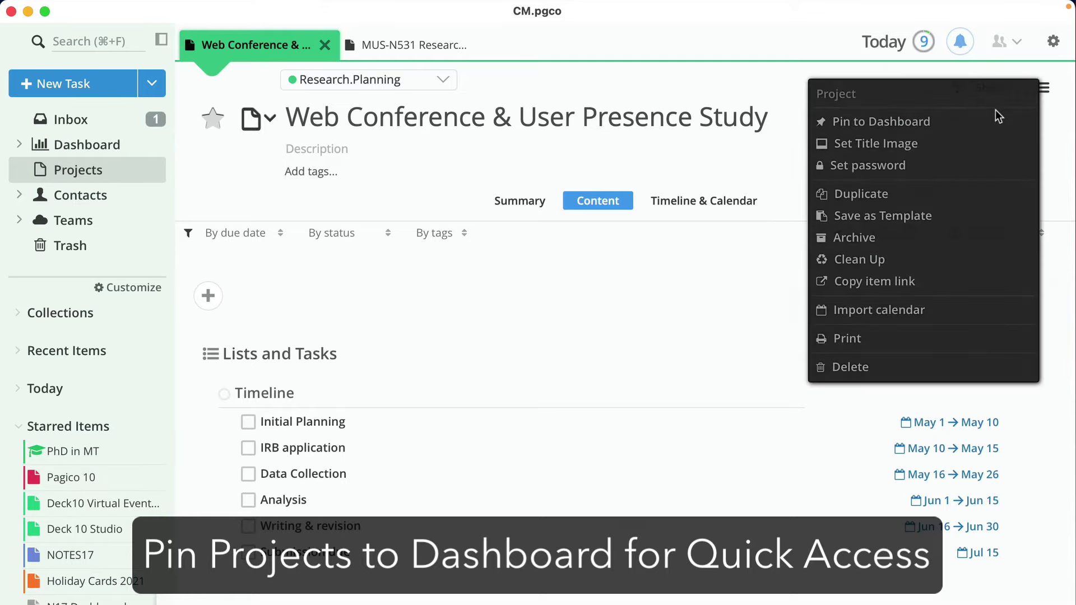
click(993, 127)
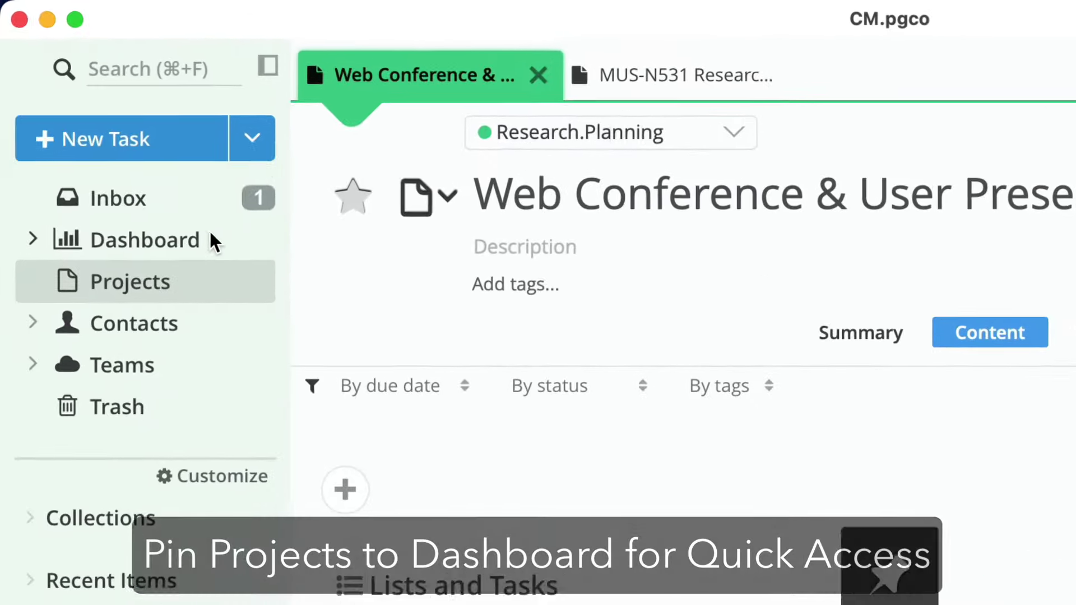
click(128, 144)
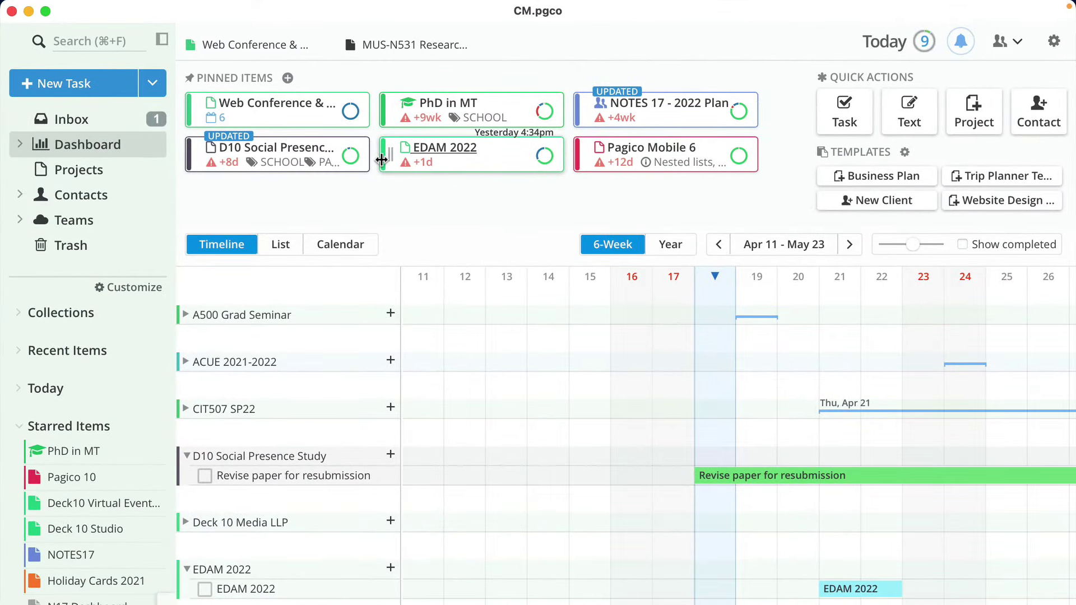
Move the Web Conference & User Presence Study project from Research.Planning to Data Collection on the projects board.
click(126, 172)
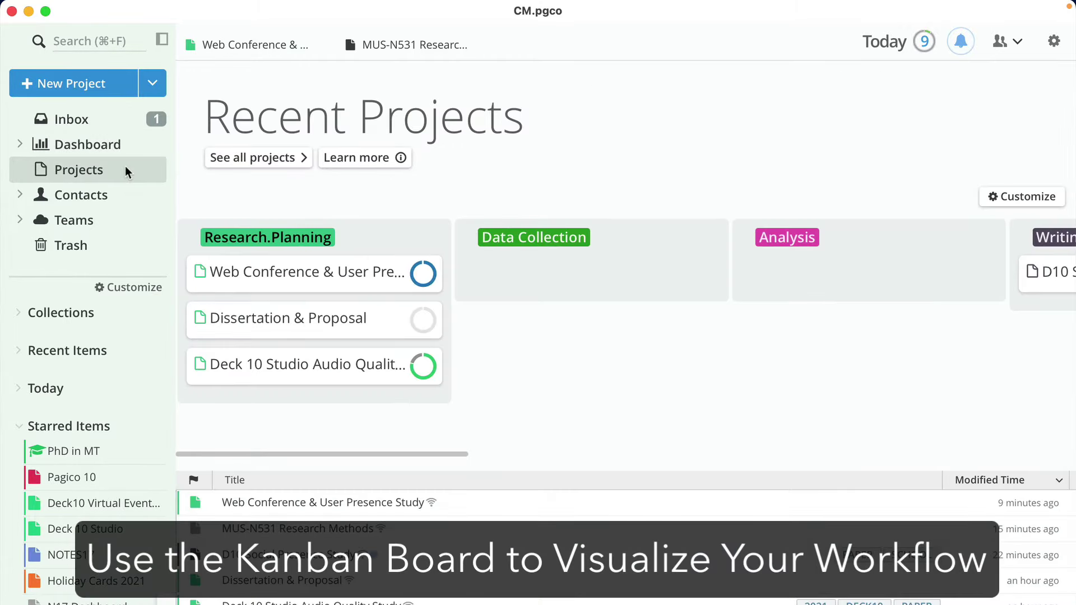
scroll(392, 274, right, 2)
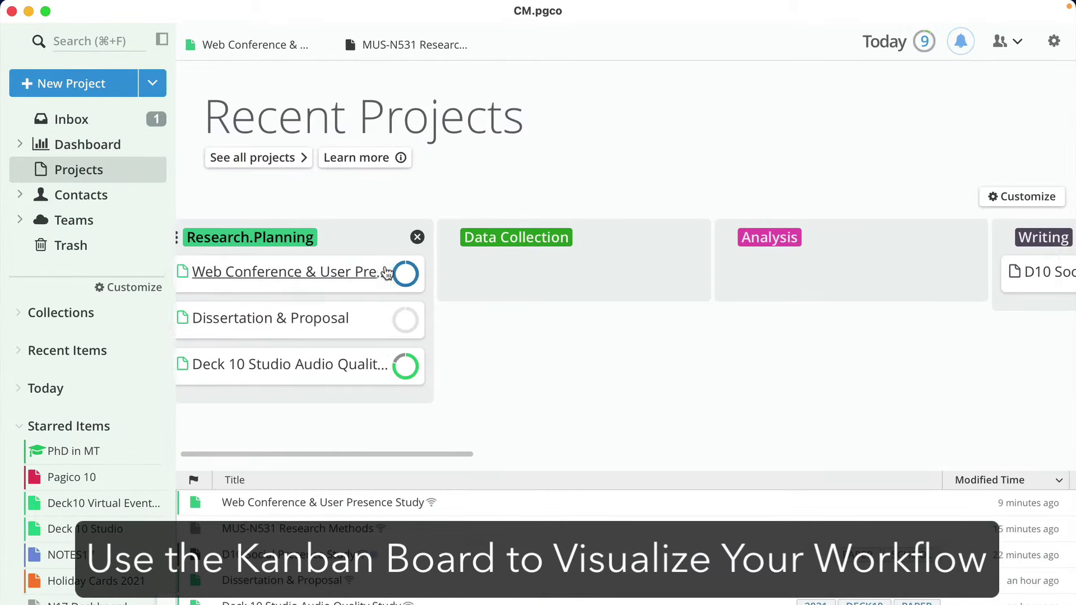
scroll(387, 274, left, 2)
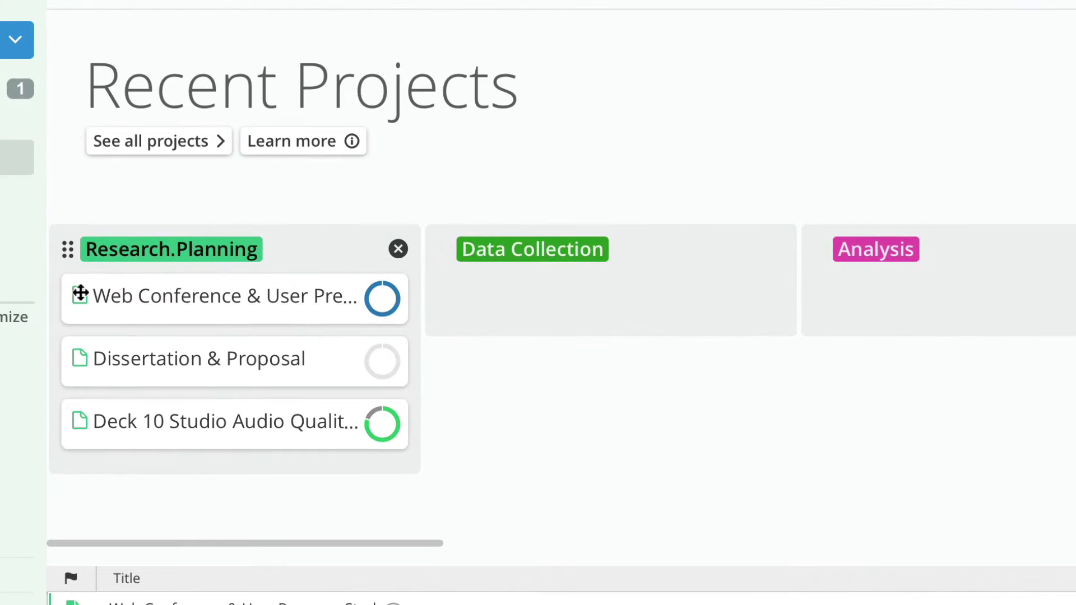
drag(80, 293, 470, 293)
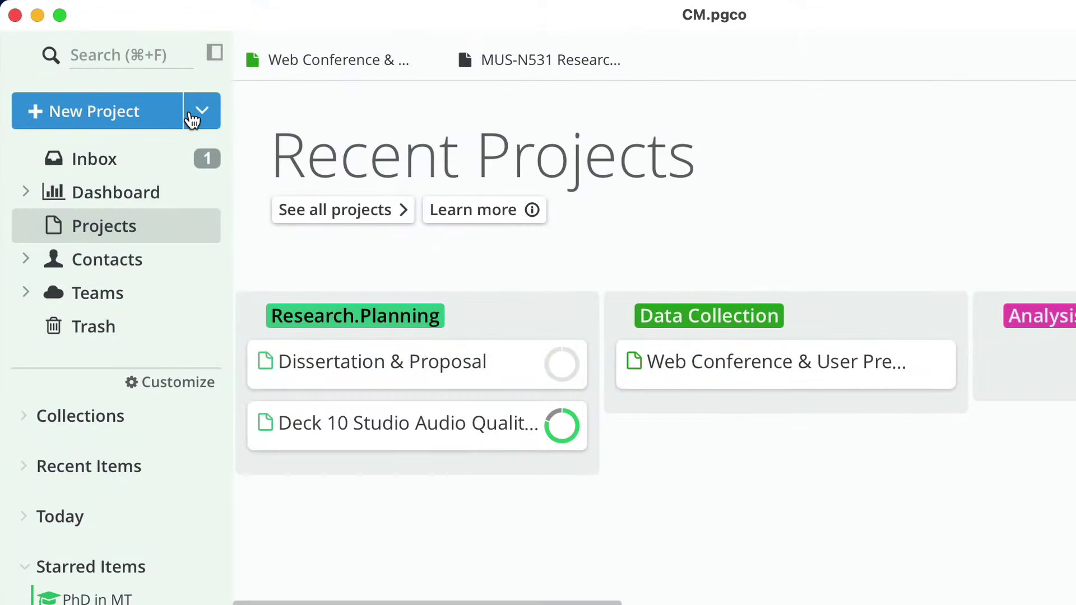
Create a static collection titled My Dissertation.
click(192, 119)
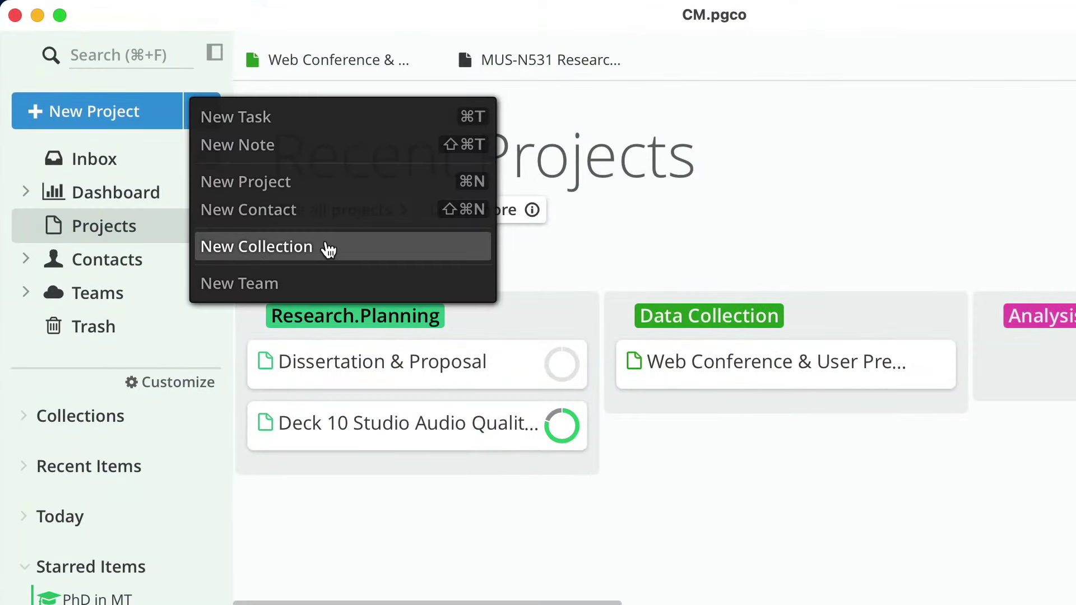
click(328, 248)
text(My Dissertation)
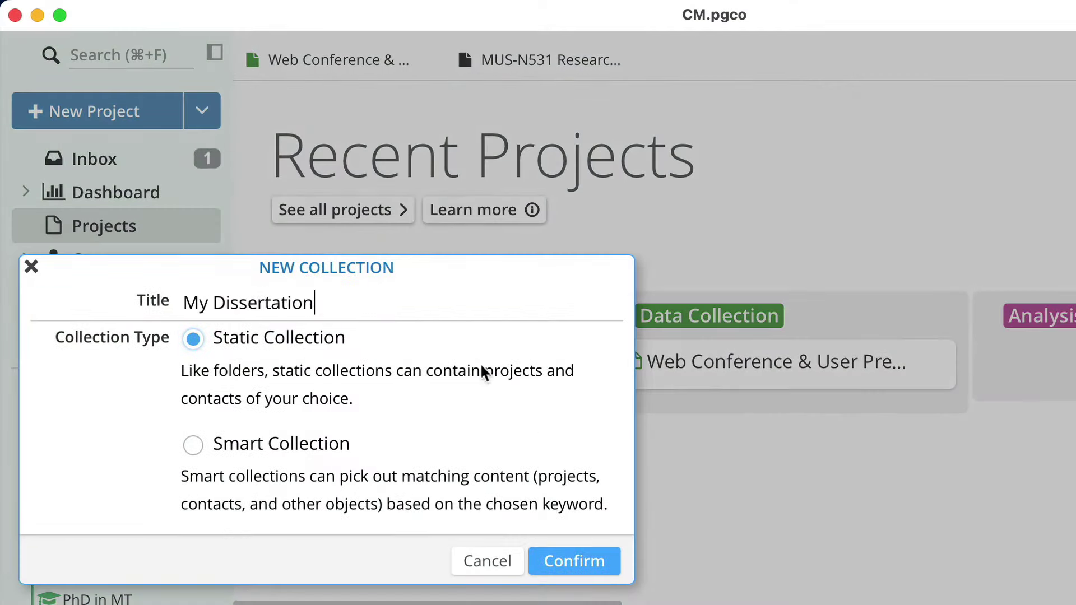
click(560, 558)
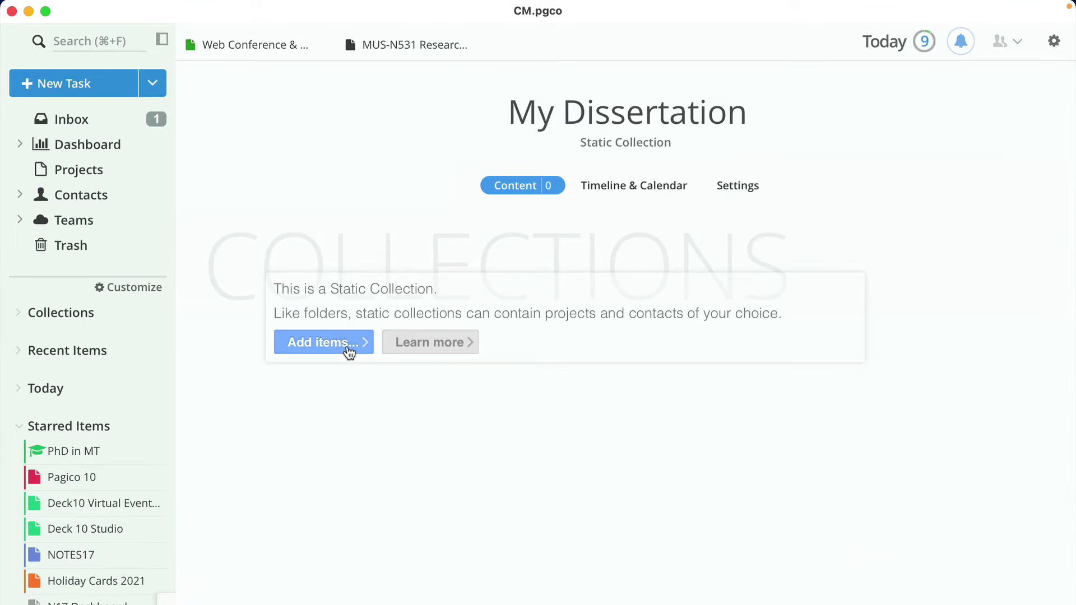
Add the Dissertation & Proposal project to the My Dissertation collection and view the collection's timeline and calendar.
click(348, 352)
text(disser)
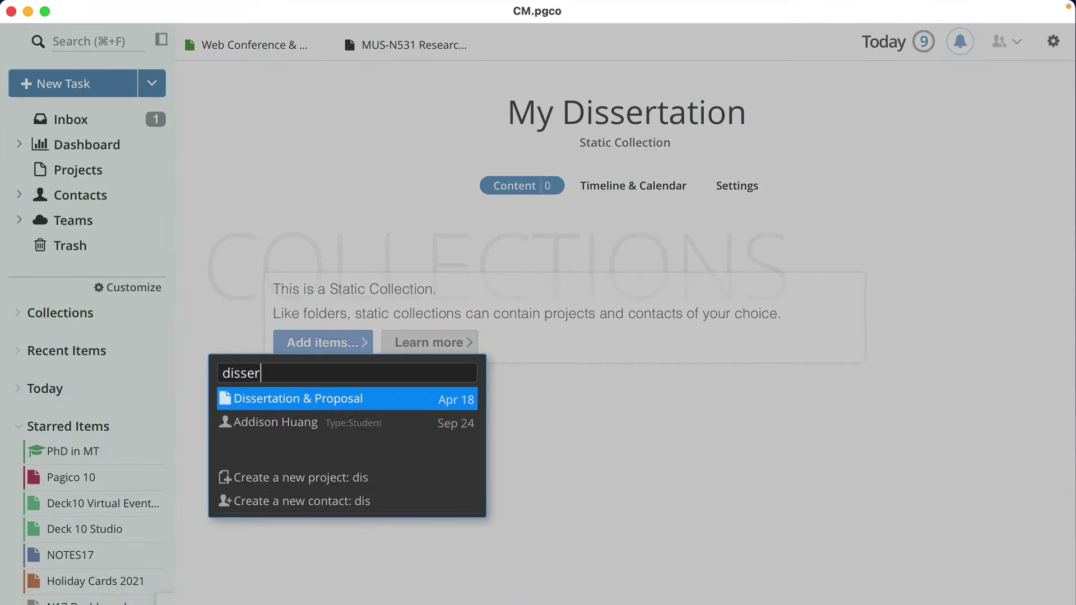
key(Return)
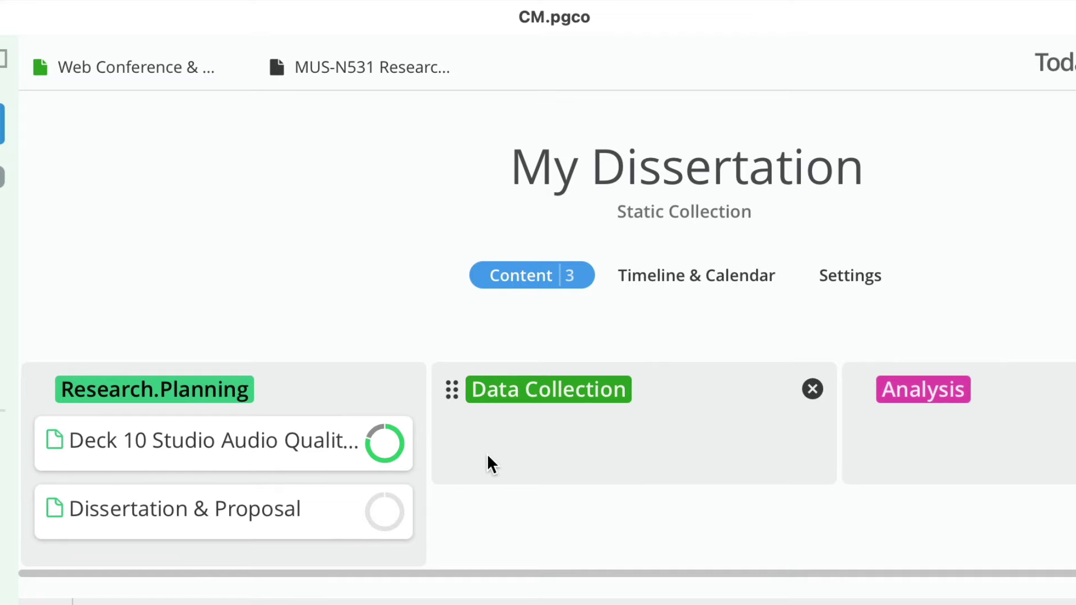
click(715, 275)
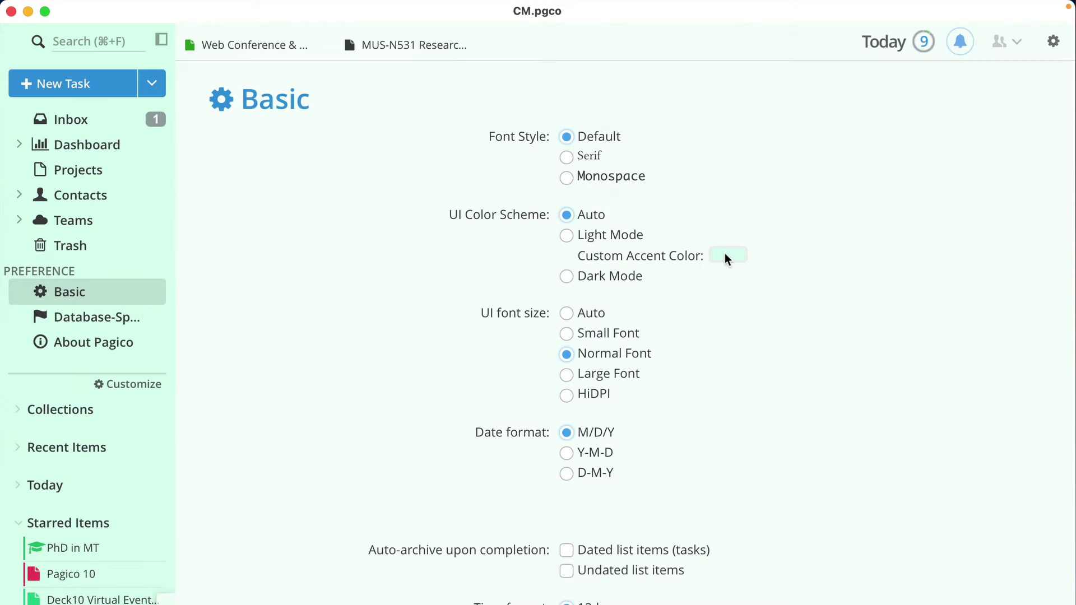
Change the interface's custom accent color to a slightly paler green using the color wheel.
click(724, 253)
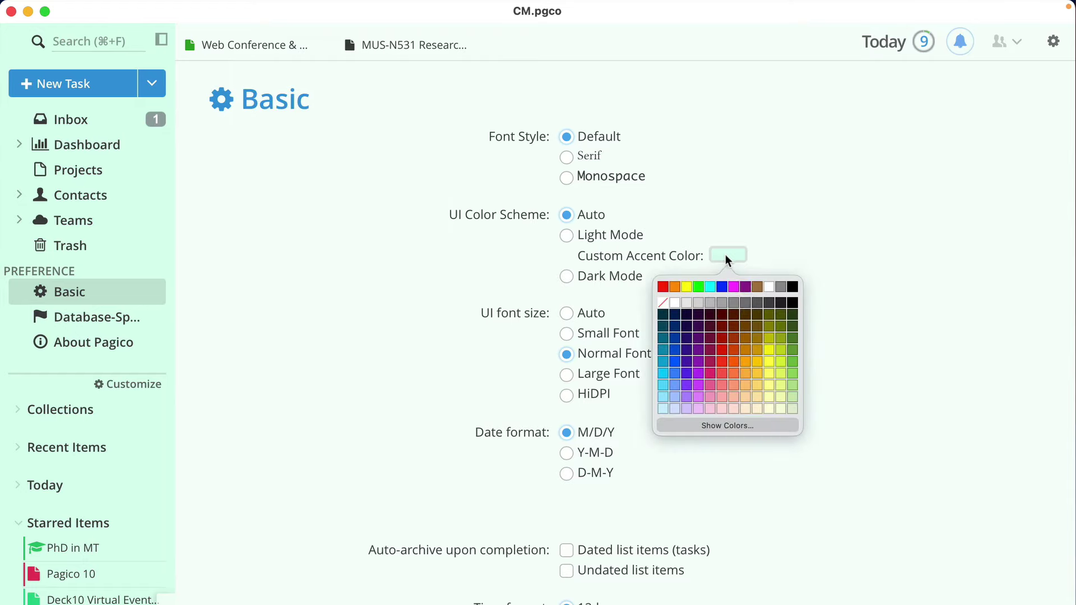
click(721, 426)
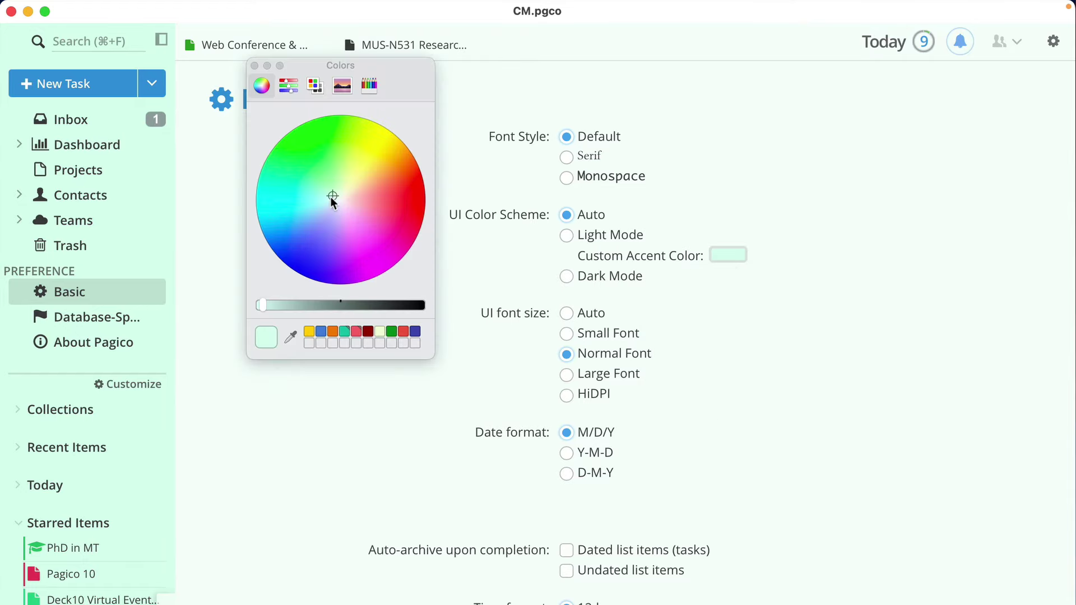
mouse_move(330, 197)
mouse_down()
mouse_move(328, 180)
mouse_move(353, 163)
mouse_move(372, 183)
mouse_move(377, 221)
mouse_move(348, 241)
mouse_move(326, 218)
mouse_move(329, 197)
mouse_up()
click(253, 66)
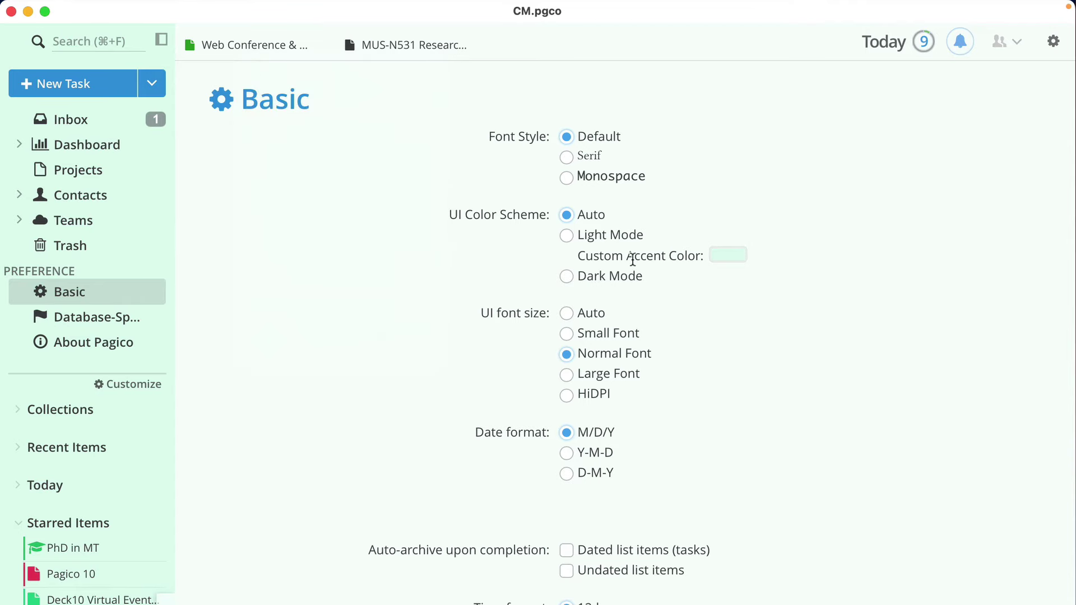
Find the personalized launch messages in the Basic preferences and highlight the first three lines of text.
scroll(632, 259, down, 10)
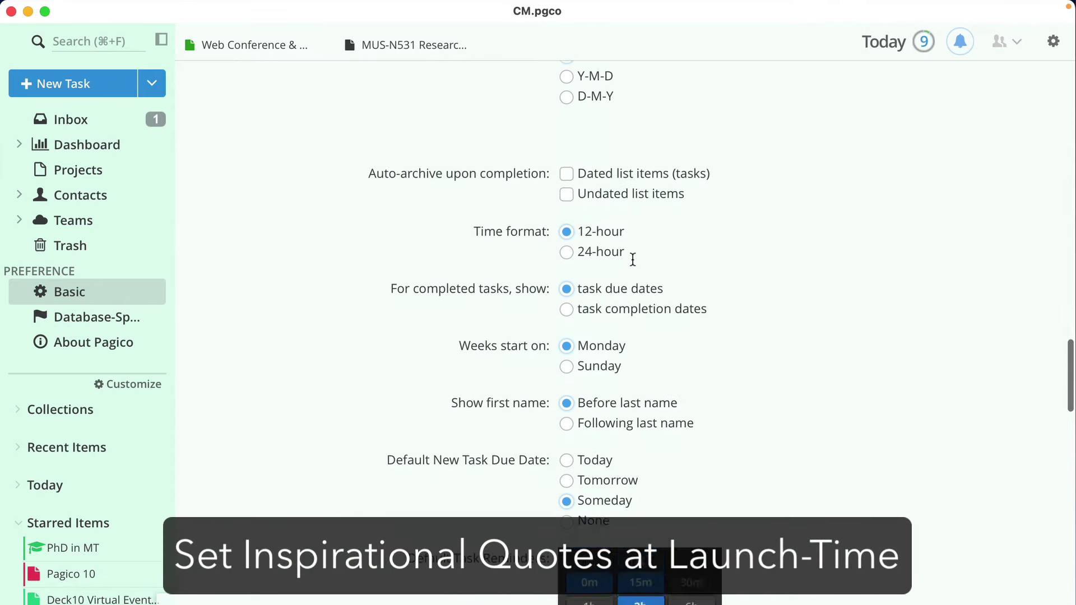
scroll(632, 259, down, 15)
drag(695, 167, 566, 144)
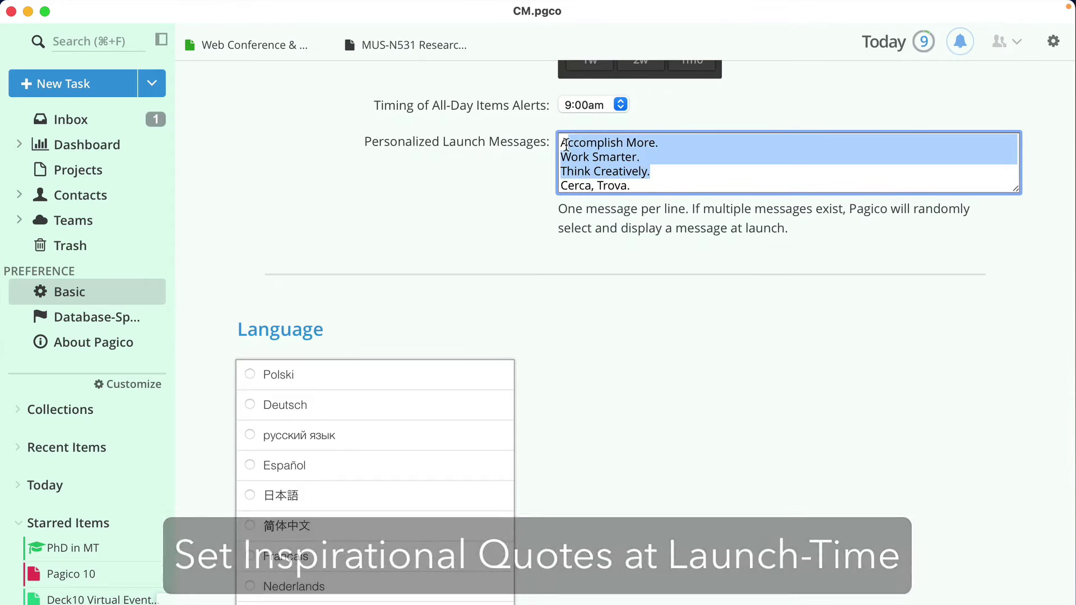
Open the Web Conference & User Presence Study project and change its icon to the filled circle with a check mark.
key(super+n)
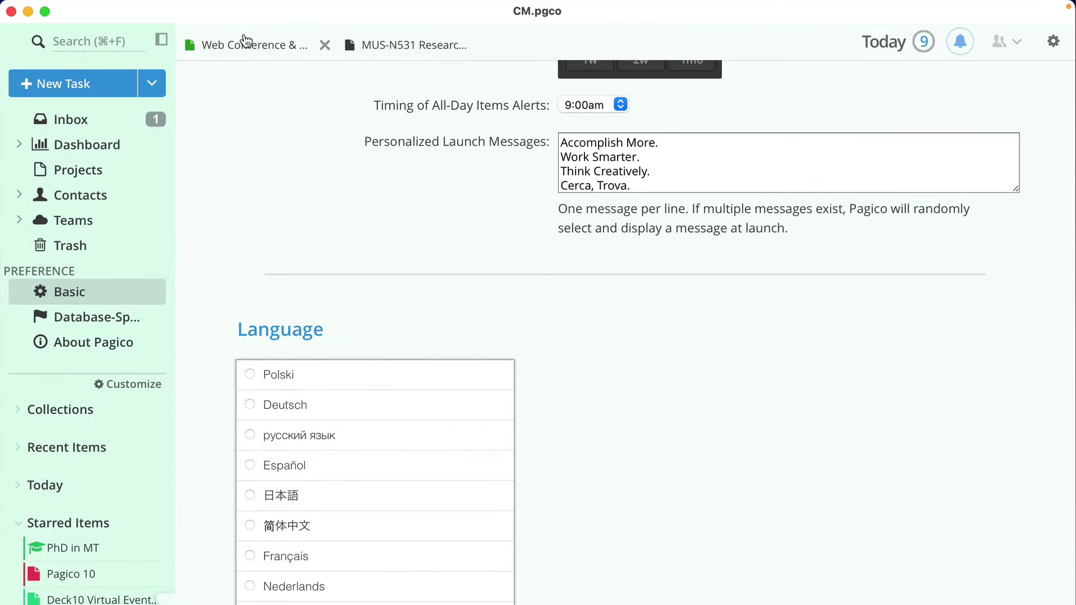
click(245, 43)
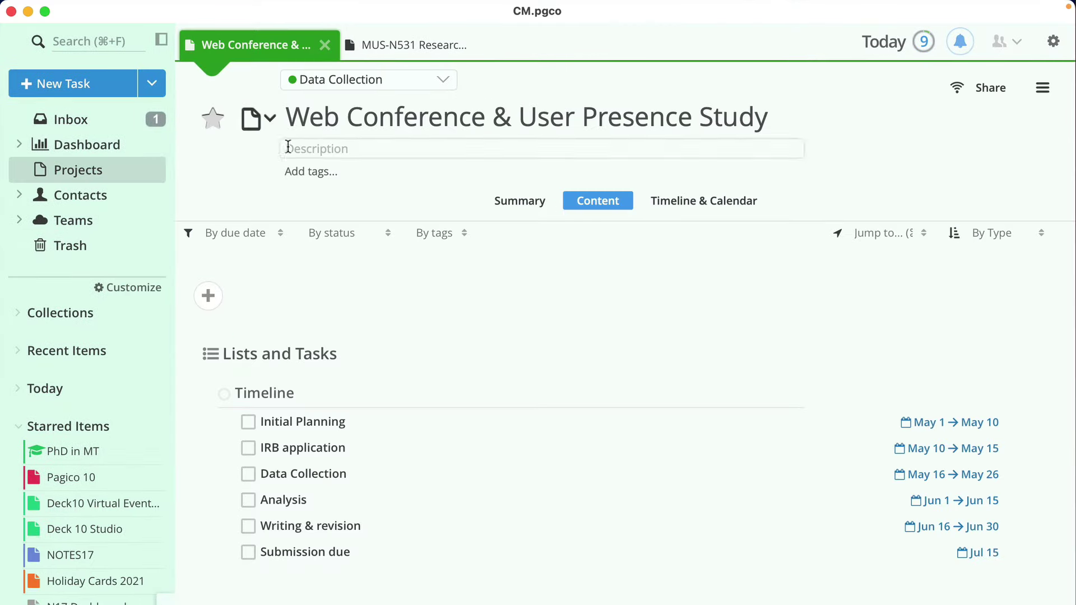
click(253, 119)
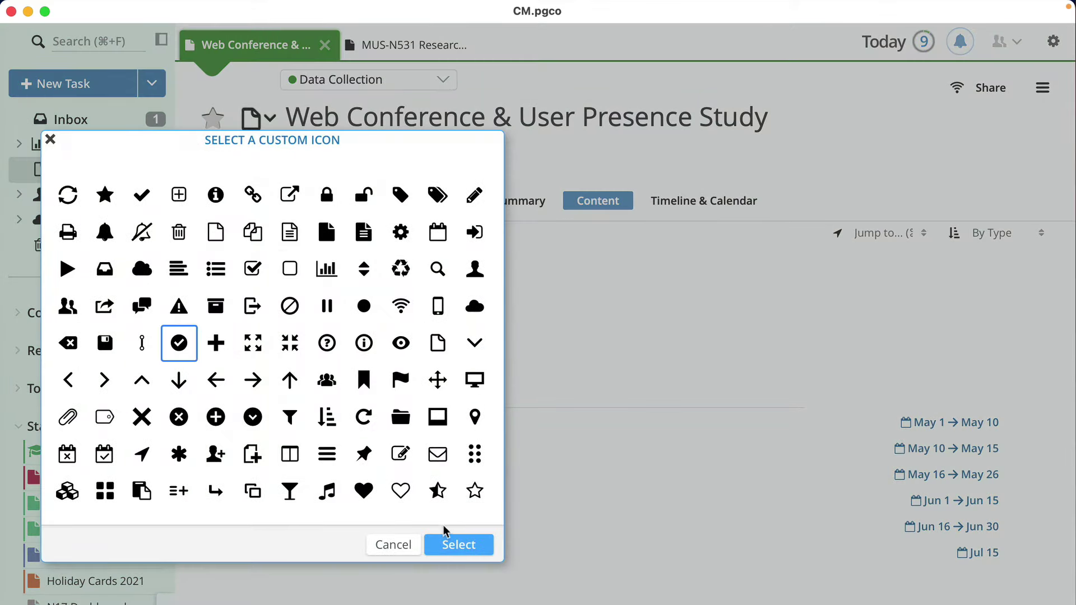
click(444, 541)
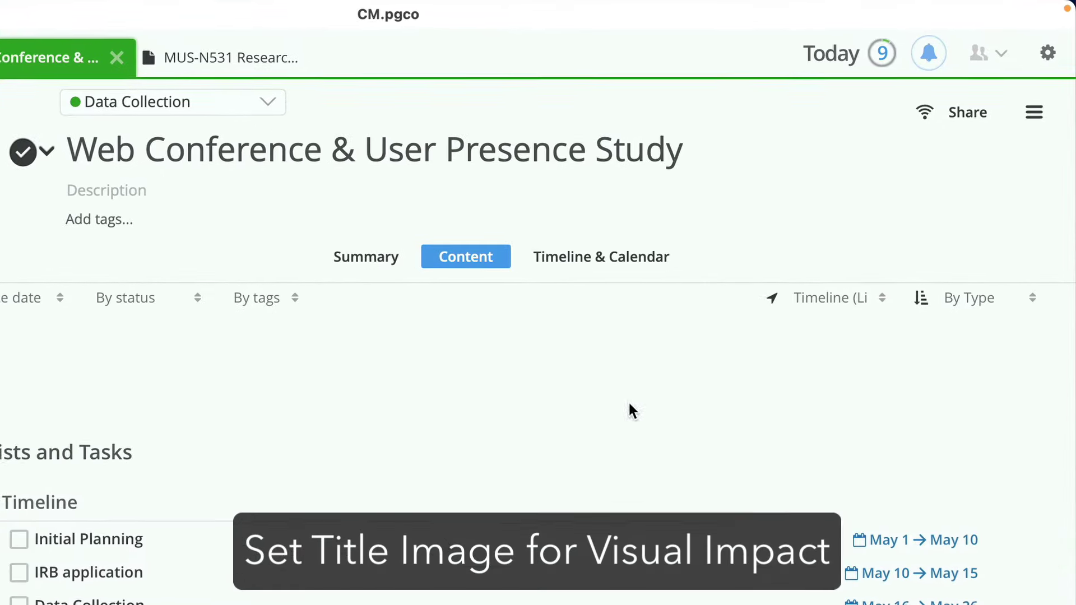
Set default-background.jpg from the img folder as the title image of the Web Conference & User Presence Study project.
click(1035, 115)
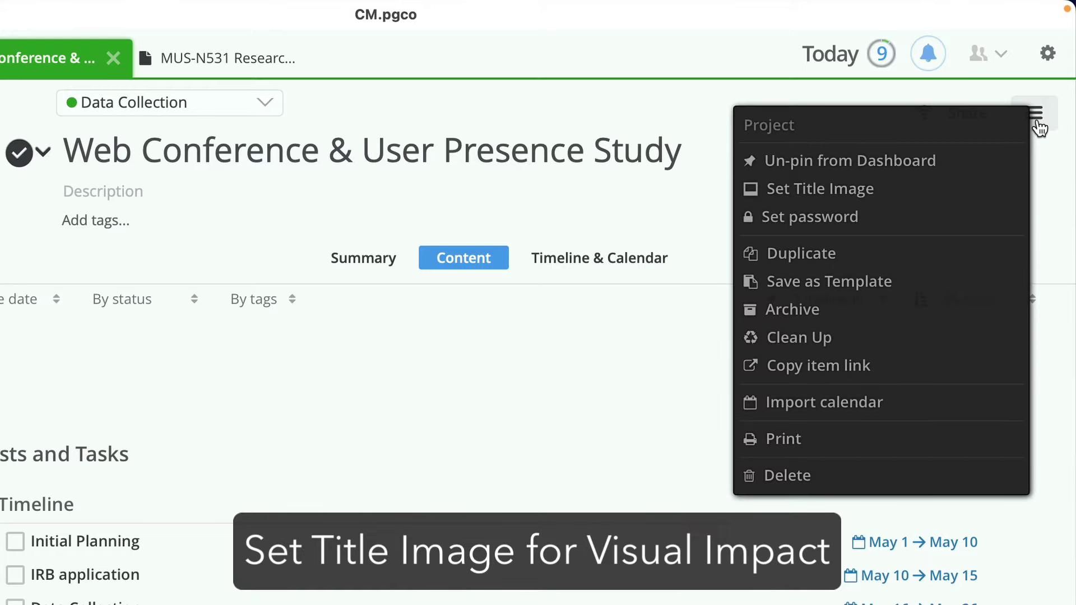
click(937, 191)
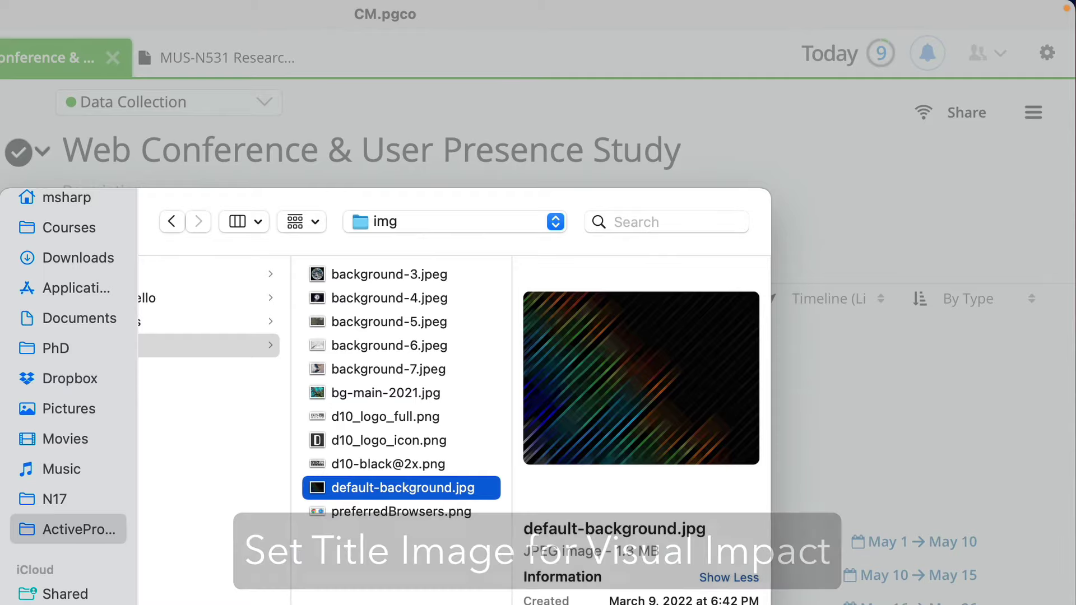
key(Return)
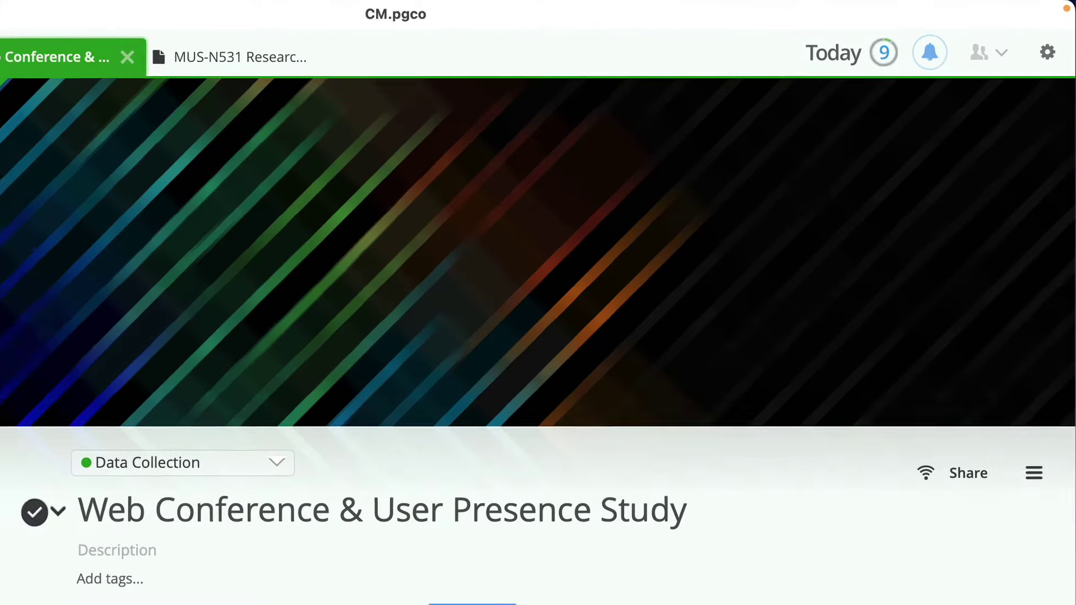